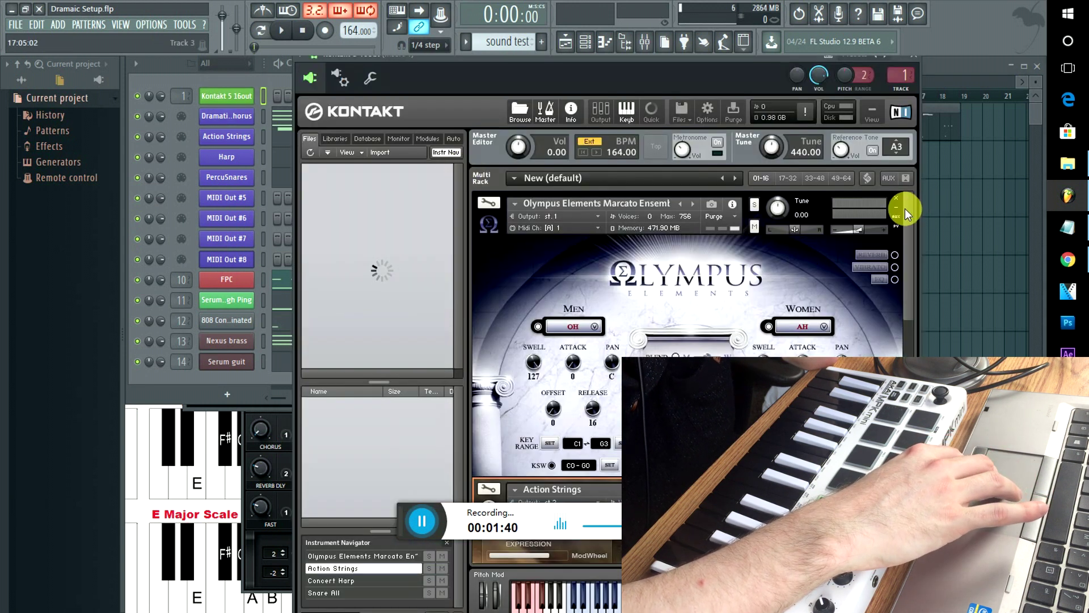
Review the project's instruments: the Kontakt rack, FPC, Serum High Ping, 808 Contaminated, Nexus brass and Serum guit
{"action": "left_click_drag", "start_coordinate": [905, 206], "coordinate": [886, 423]}
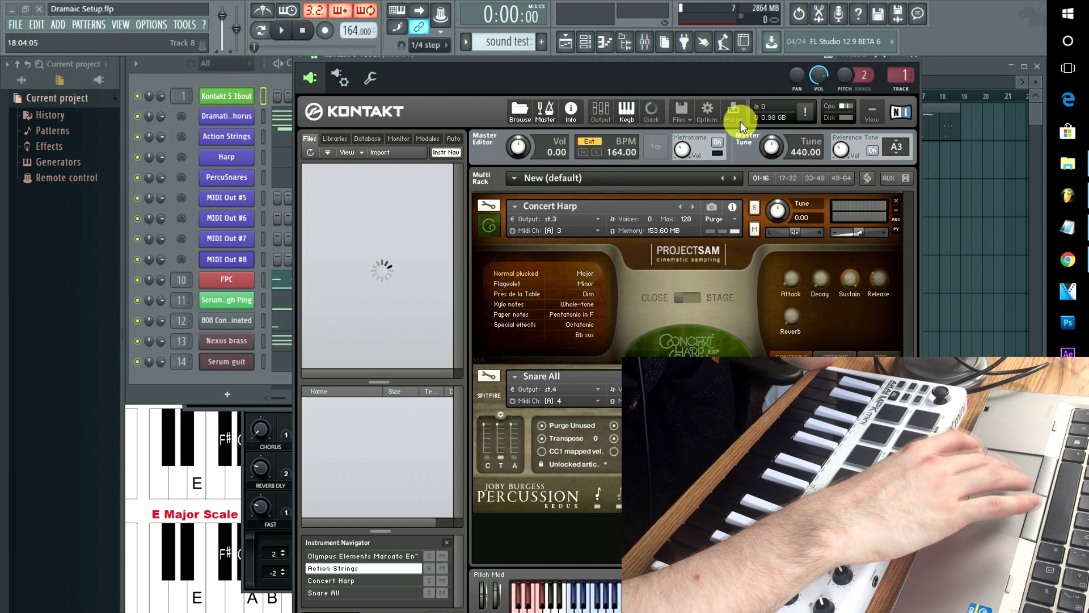
{"action": "left_click", "coordinate": [238, 287]}
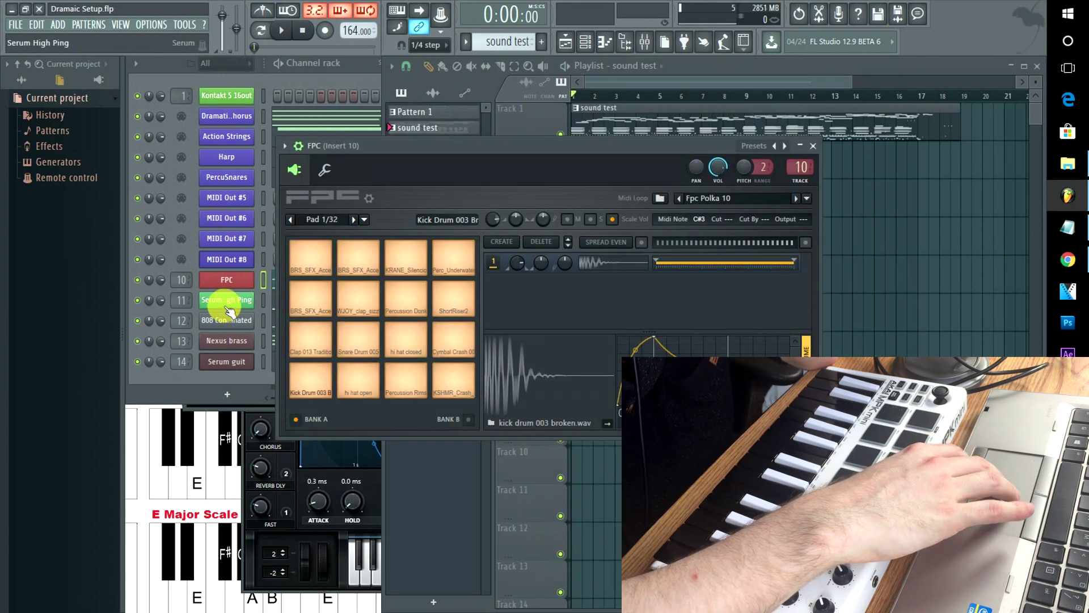
{"action": "left_click", "coordinate": [217, 305]}
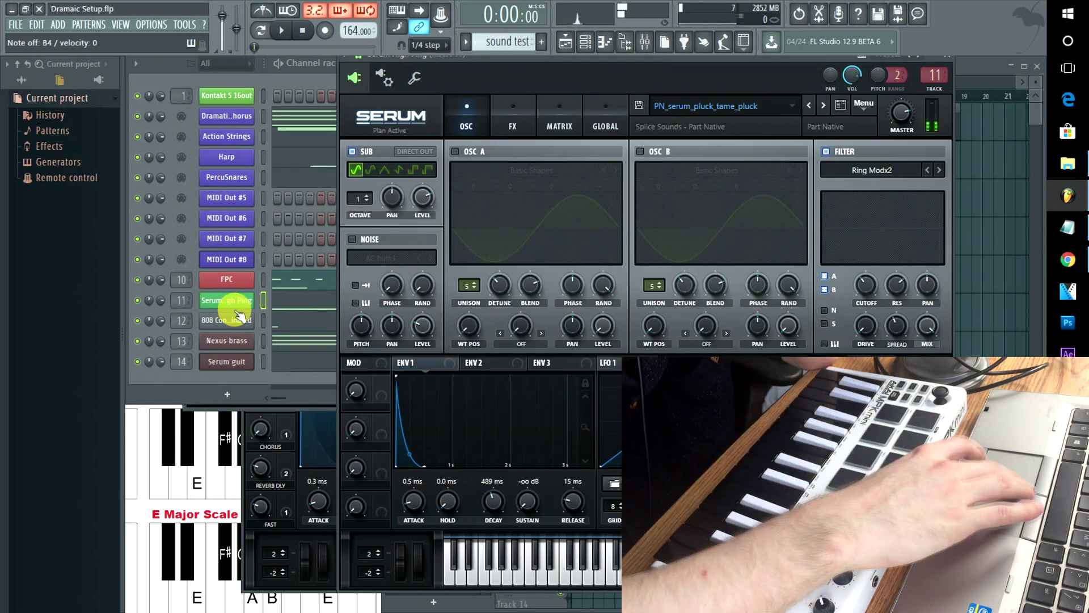
{"action": "left_click", "coordinate": [237, 329]}
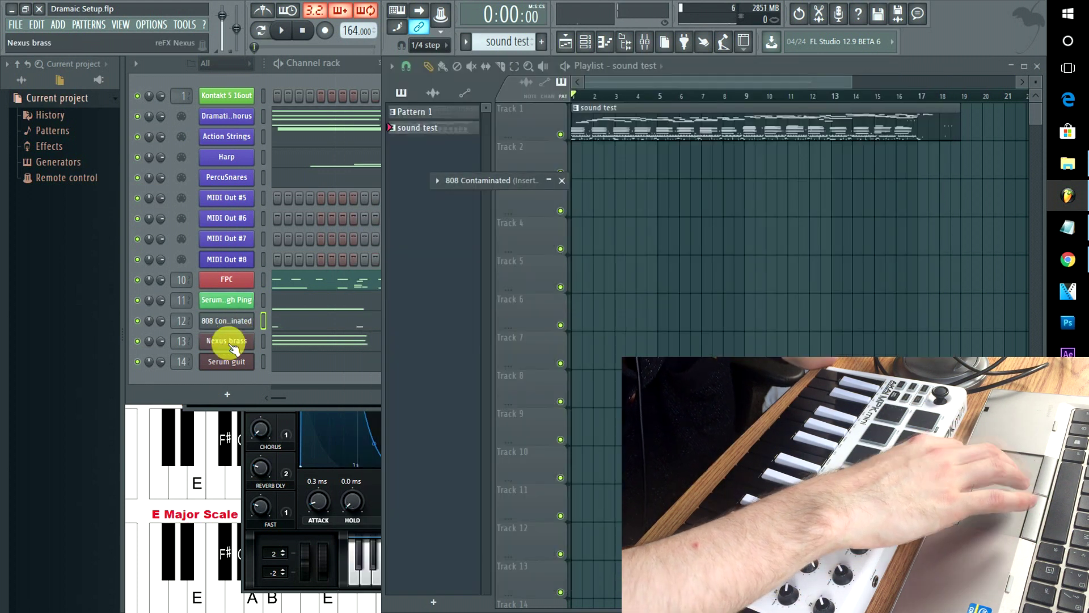
{"action": "left_click", "coordinate": [230, 343]}
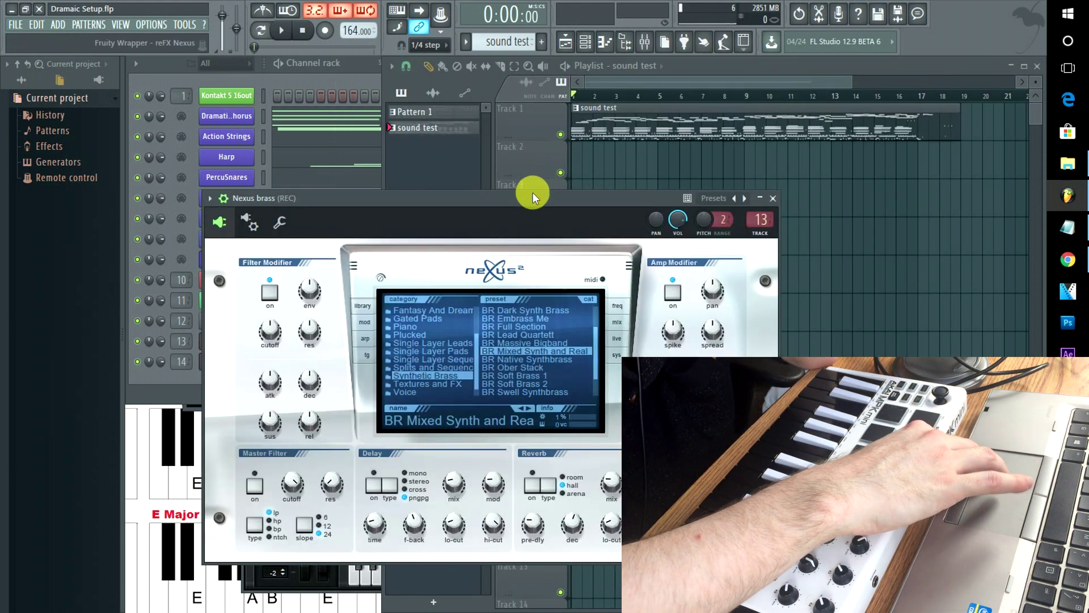
{"action": "left_click_drag", "start_coordinate": [533, 193], "coordinate": [730, 177]}
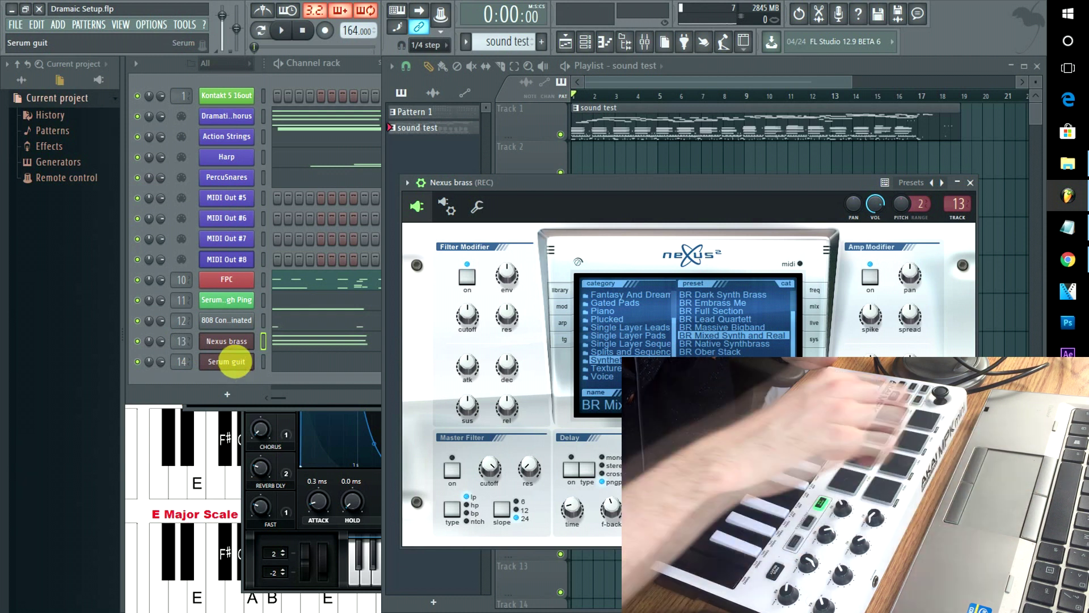
{"action": "left_click", "coordinate": [235, 361]}
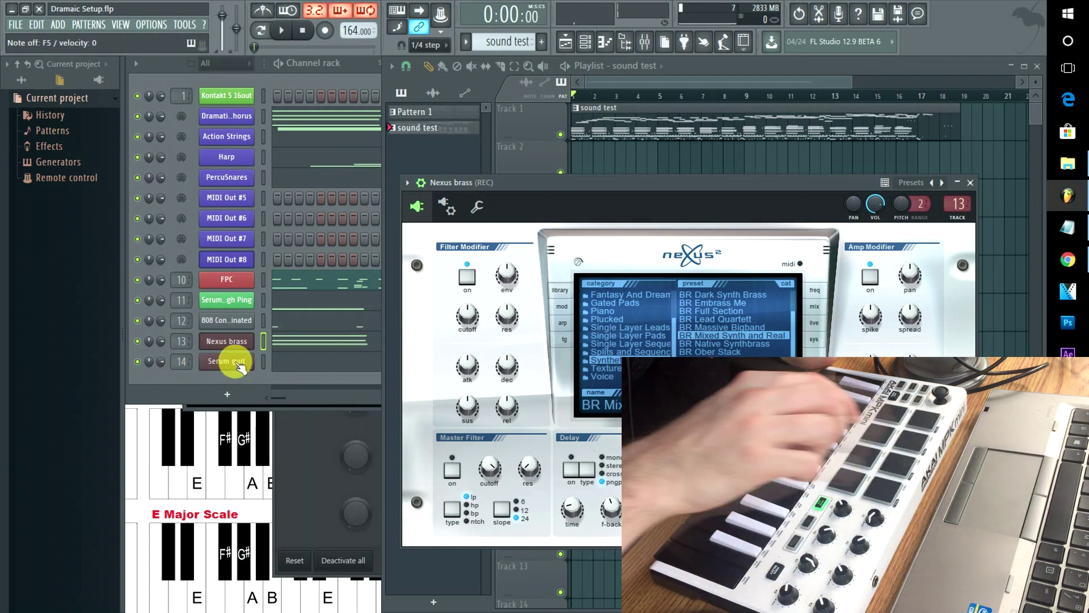
{"action": "left_click", "coordinate": [235, 361]}
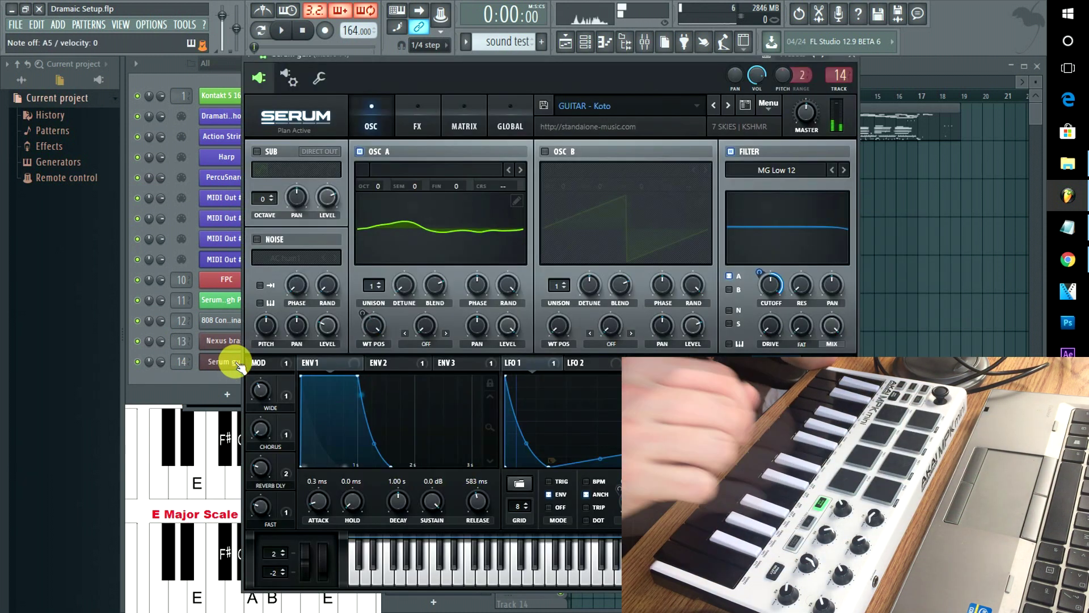
Clear the sound test clip from Track 1 of the playlist and create a new pattern named "subscribe :D"
{"action": "left_click", "coordinate": [888, 64]}
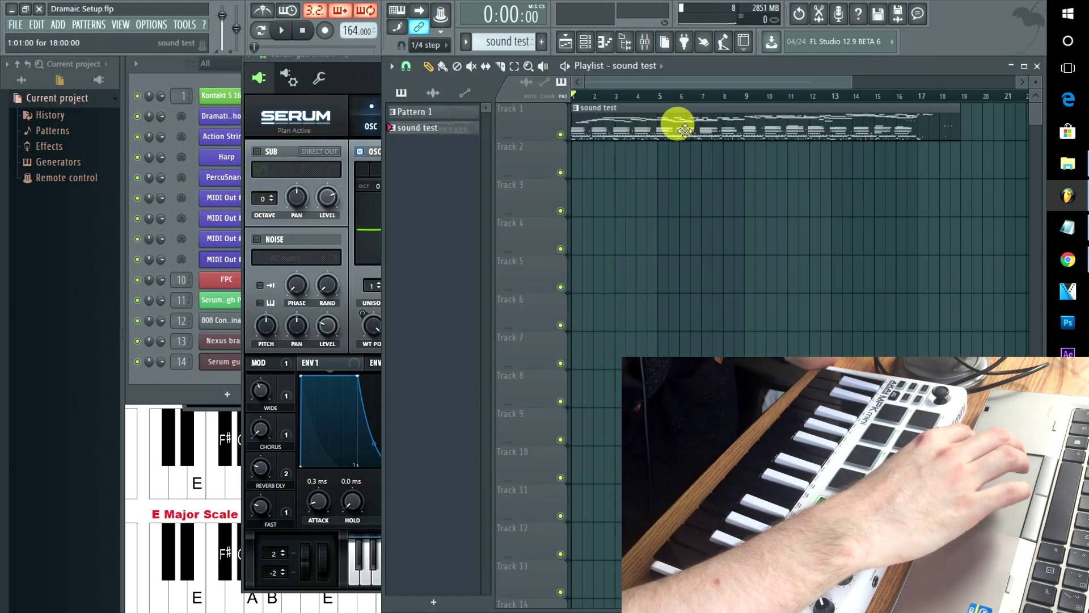
{"action": "left_click_drag", "start_coordinate": [685, 131], "coordinate": [630, 74]}
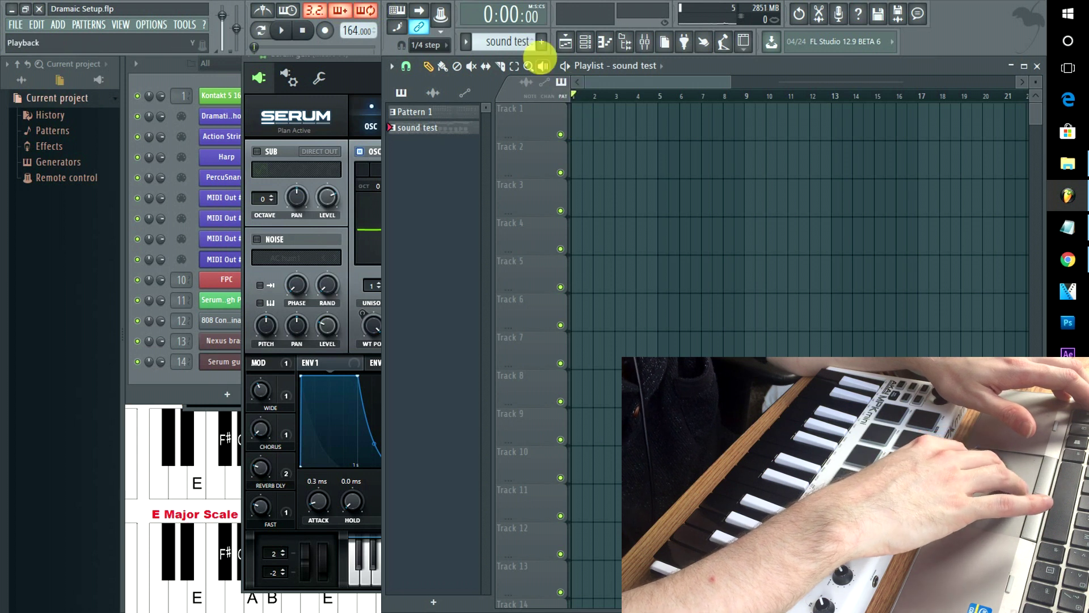
{"action": "left_click", "coordinate": [542, 42]}
{"action": "type", "text": "subscribe"}
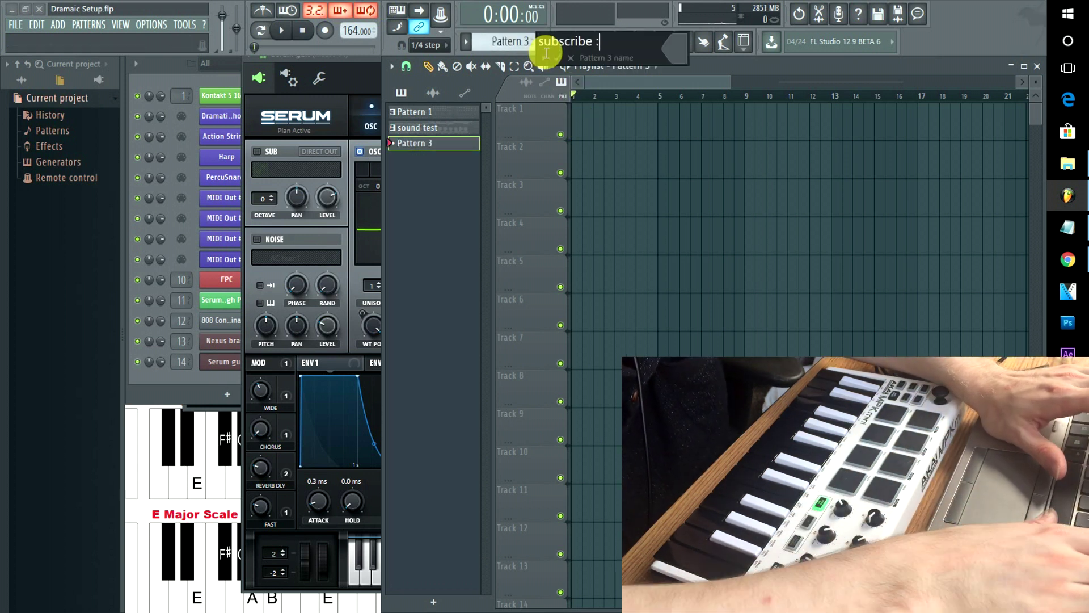
{"action": "type", "text": " :D"}
{"action": "key", "text": "Return"}
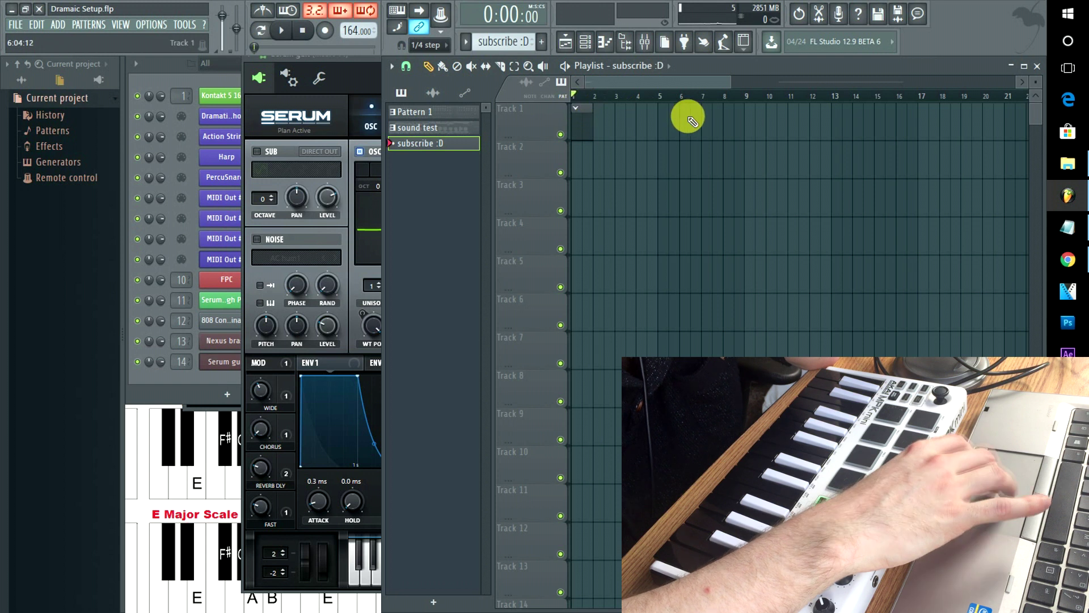
Select playlist bars 1 to 18 as the loop range and record notes and automation on the Dramatic Chorus channel
{"action": "left_click_drag", "start_coordinate": [675, 94], "coordinate": [574, 53]}
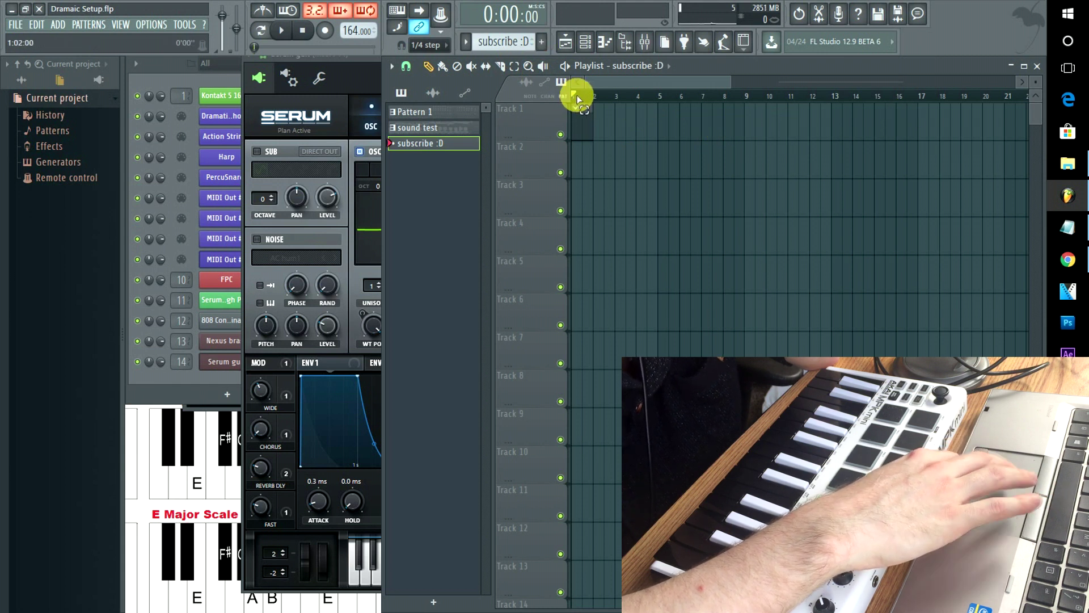
{"action": "left_click_drag", "start_coordinate": [577, 98], "coordinate": [963, 95]}
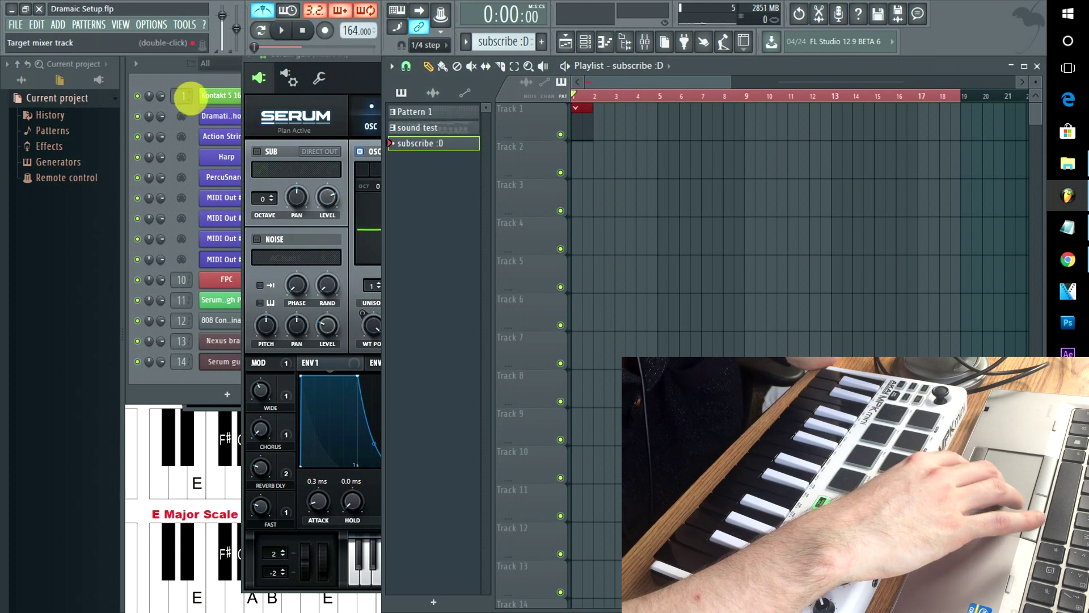
{"action": "left_click", "coordinate": [193, 83]}
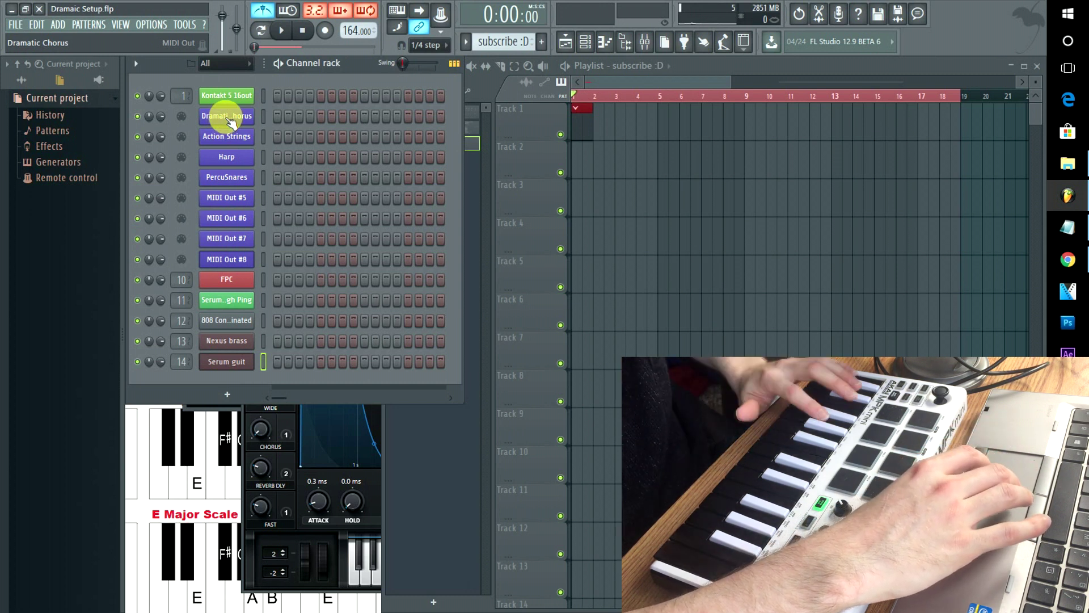
{"action": "left_click", "coordinate": [325, 35]}
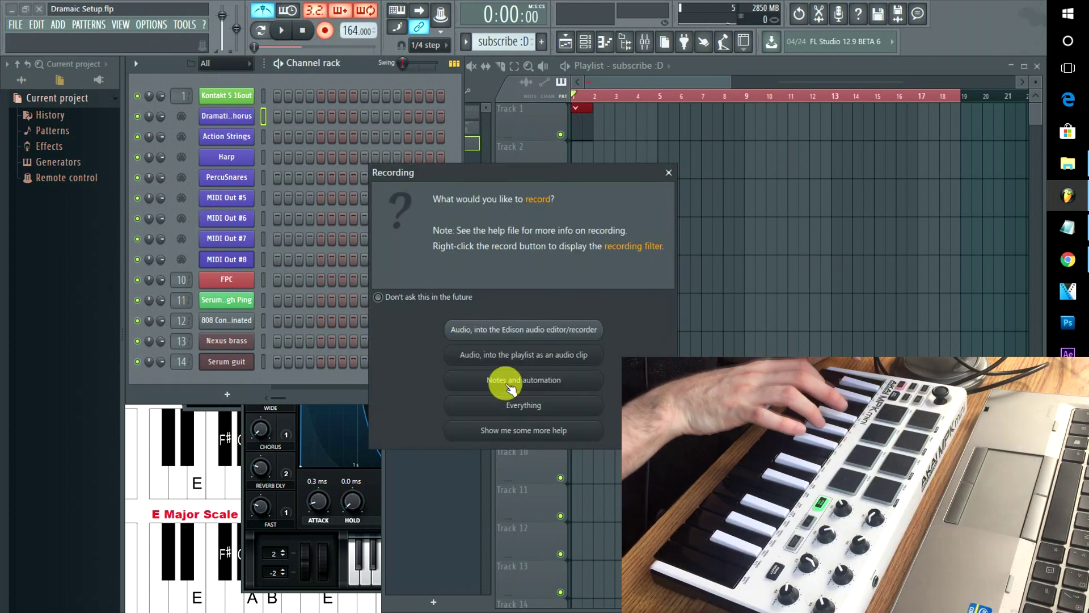
{"action": "left_click", "coordinate": [505, 383]}
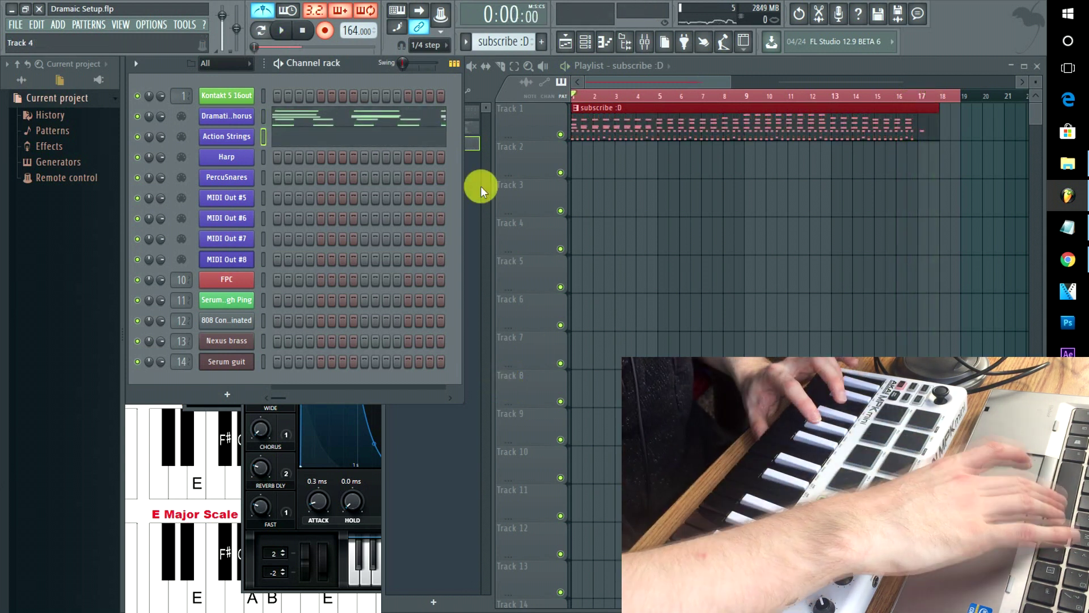
Record the Action Strings part and the FPC drum parts into the "subscribe :D" pattern, capturing notes and automation
{"action": "key", "text": "space"}
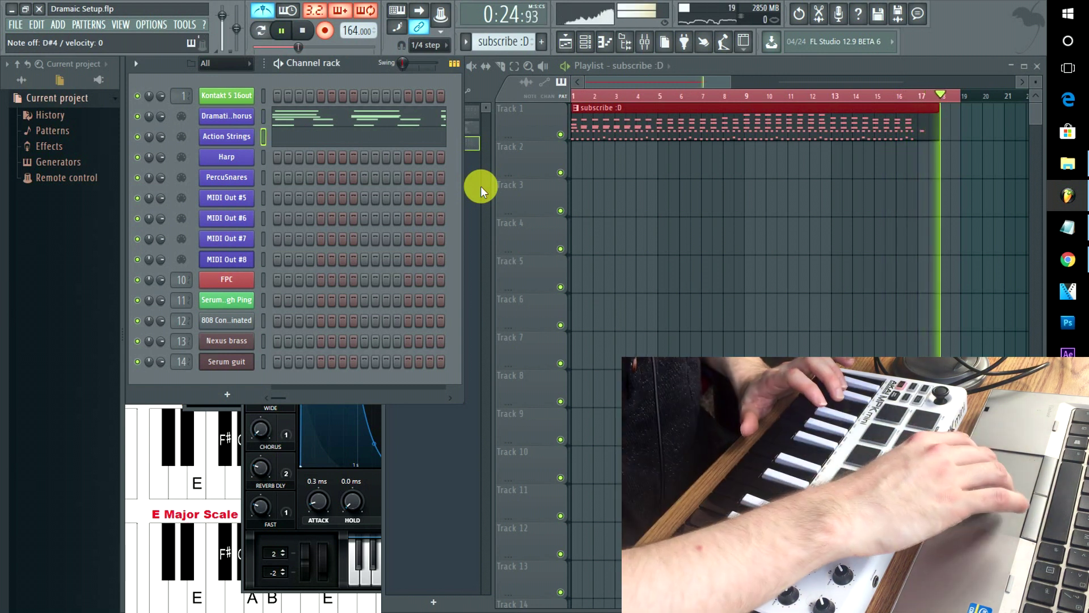
{"action": "left_click", "coordinate": [232, 285]}
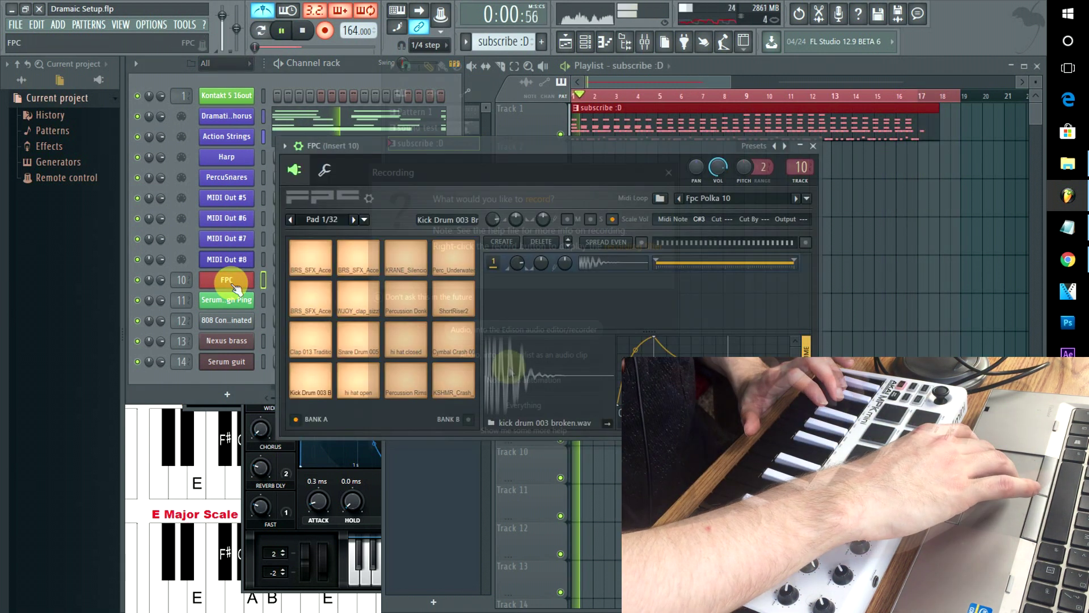
{"action": "left_click", "coordinate": [509, 376]}
{"action": "key", "text": "space"}
{"action": "key", "text": "space"}
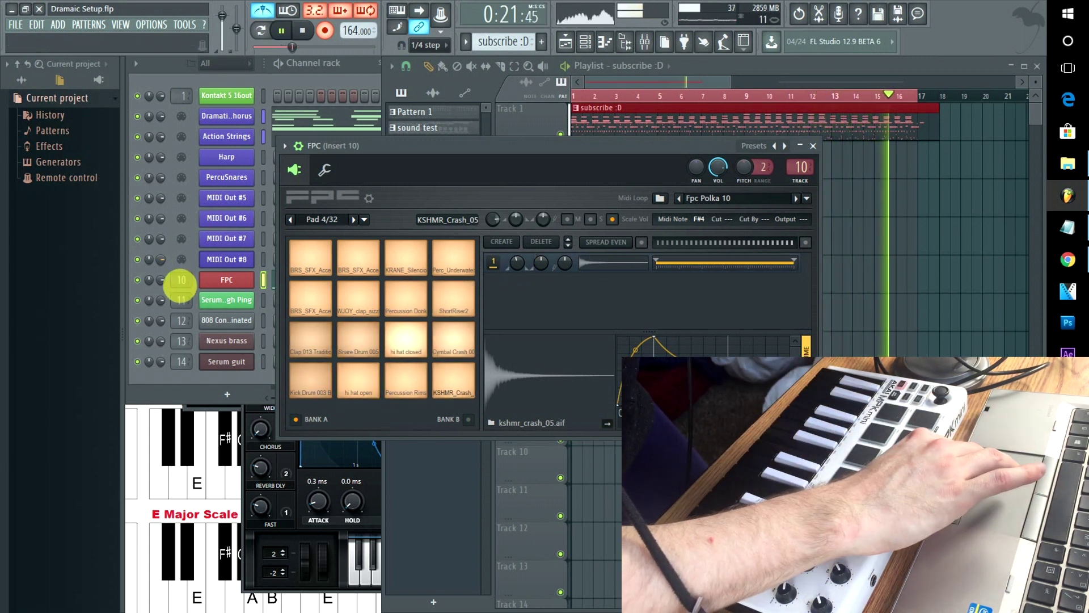
Record the 808 Contaminated, Nexus brass and Serum guit parts into the same pattern and stop playback
{"action": "left_click", "coordinate": [224, 322]}
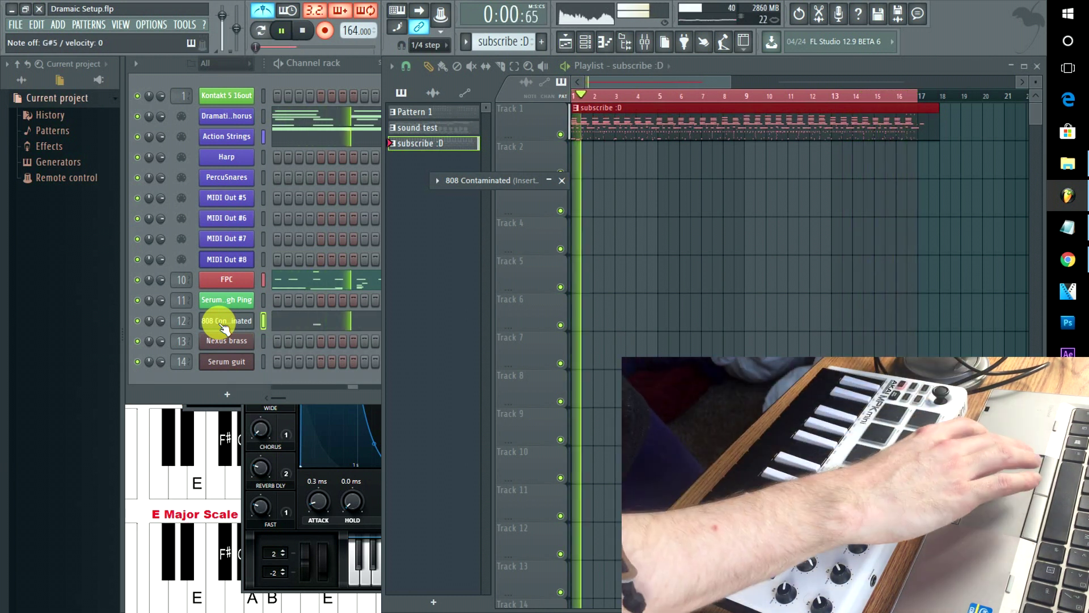
{"action": "left_click", "coordinate": [233, 343]}
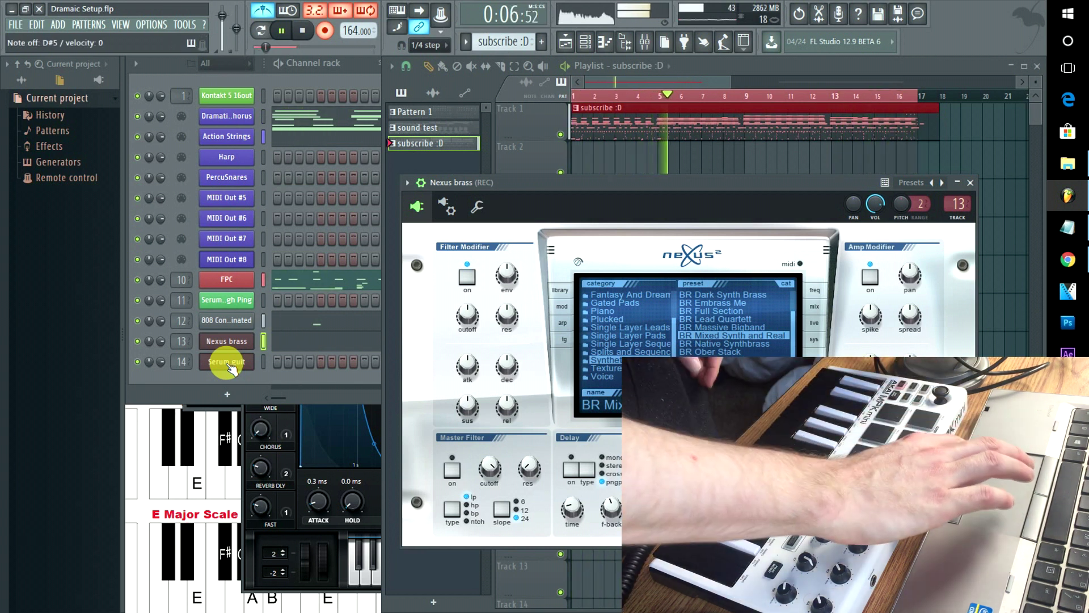
{"action": "left_click", "coordinate": [227, 362]}
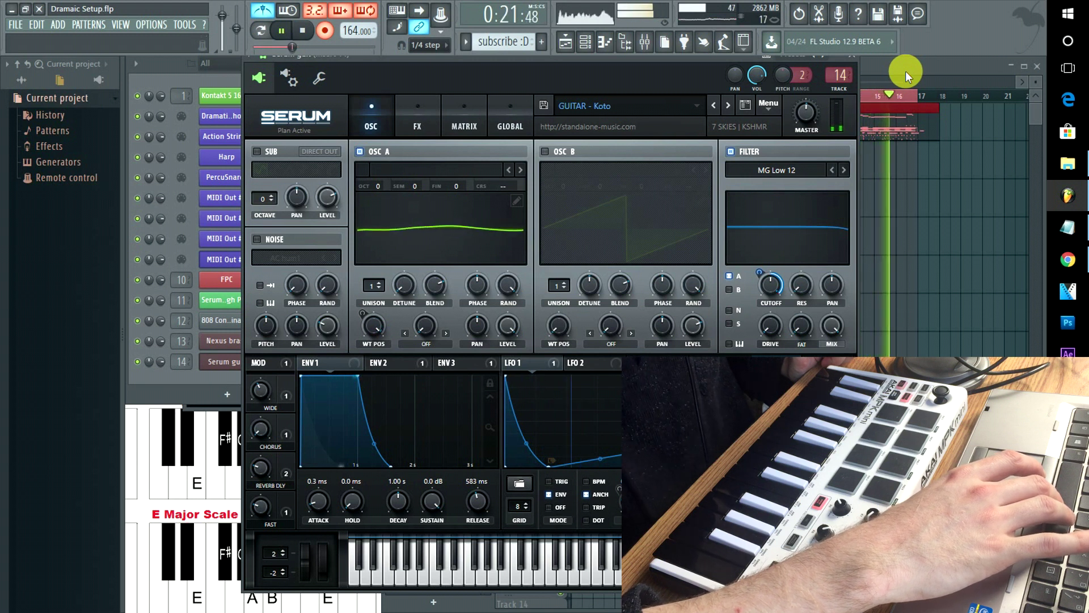
{"action": "key", "text": "space"}
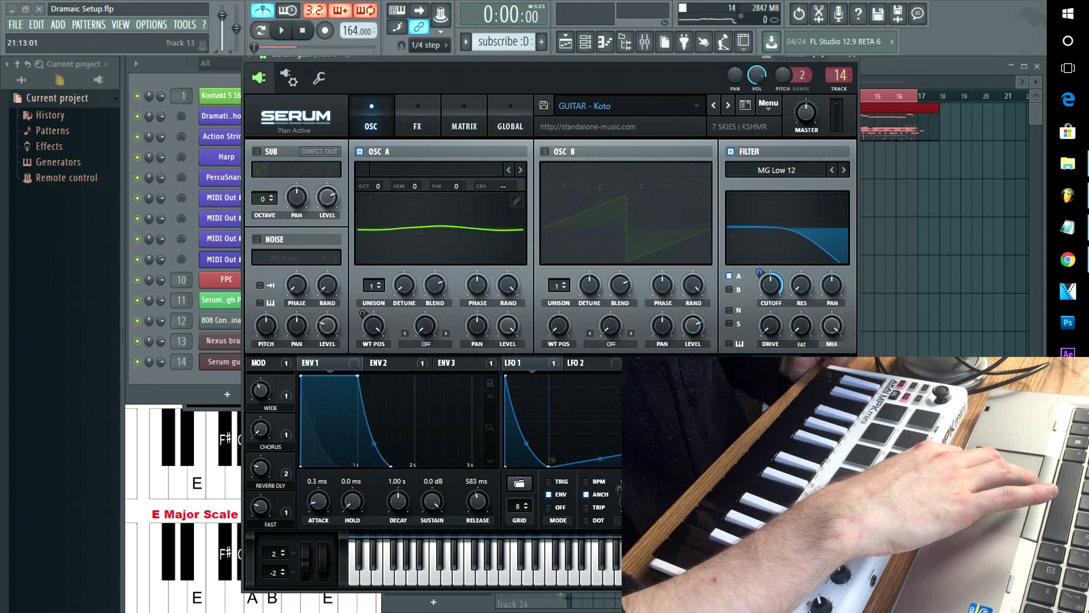
{"action": "left_click", "coordinate": [897, 72]}
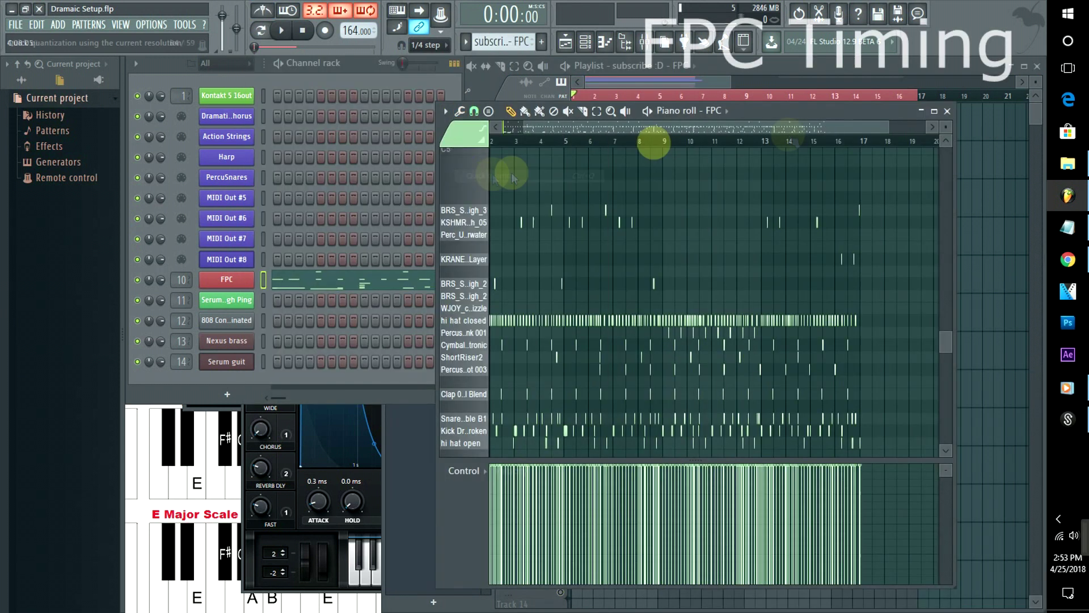
Play back the FPC notes in the piano roll to check the drum timing
{"action": "left_click_drag", "start_coordinate": [612, 146], "coordinate": [558, 146]}
{"action": "key", "text": "space"}
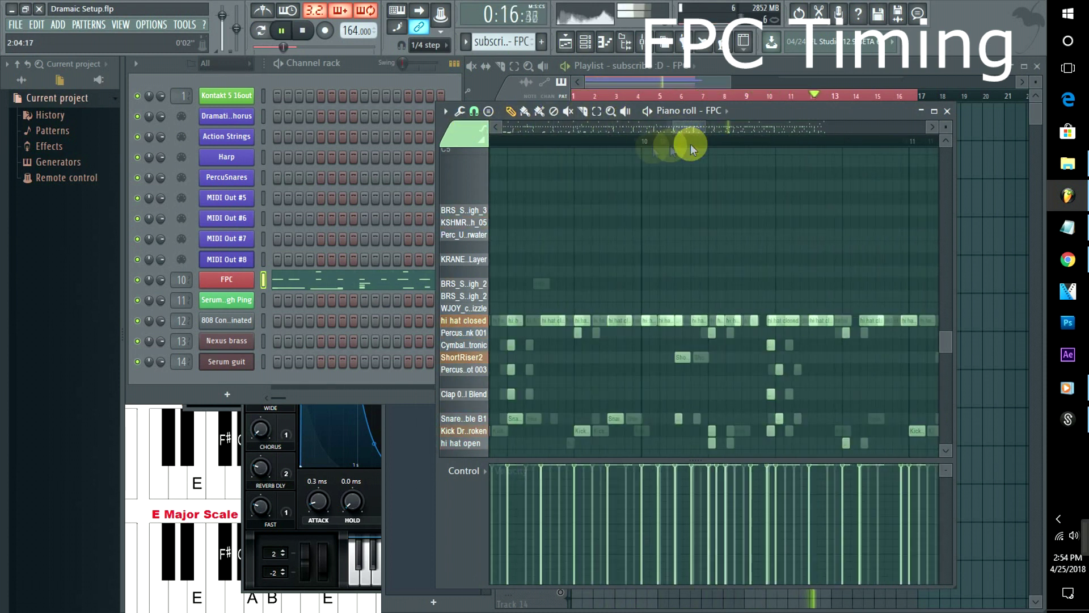
{"action": "key", "text": "space"}
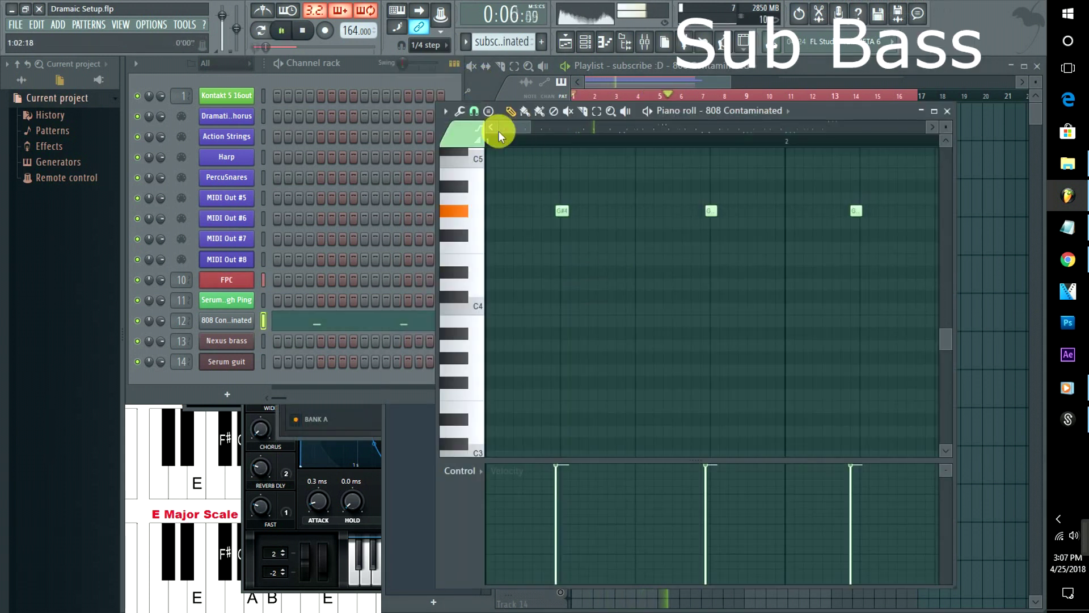
Add a G#4 note at the start of bar 1 in the 808 Contaminated part
{"action": "key", "text": "space"}
{"action": "left_click", "coordinate": [489, 211]}
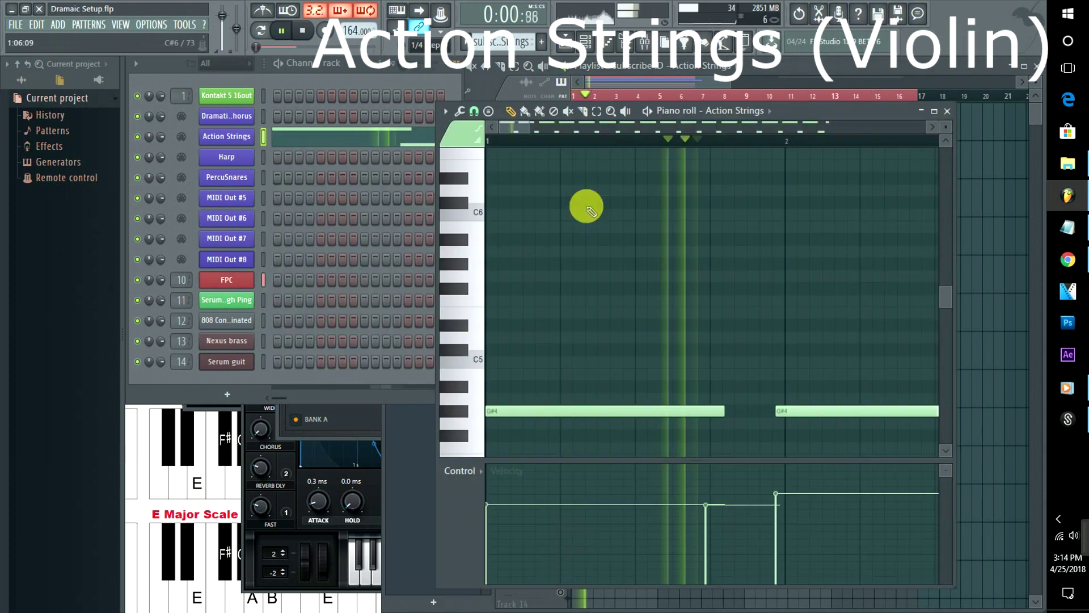
Check the Action Strings and Dramatic Chorus note timing against playback and save the project
{"action": "key", "text": "space"}
{"action": "key", "text": "space"}
{"action": "mouse_move", "coordinate": [517, 129]}
{"action": "left_mouse_down"}
{"action": "mouse_move", "coordinate": [552, 119]}
{"action": "mouse_move", "coordinate": [513, 131]}
{"action": "left_mouse_up"}
{"action": "key", "text": "space"}
{"action": "key", "text": "ctrl+s"}
{"action": "left_click_drag", "start_coordinate": [946, 297], "coordinate": [948, 322]}
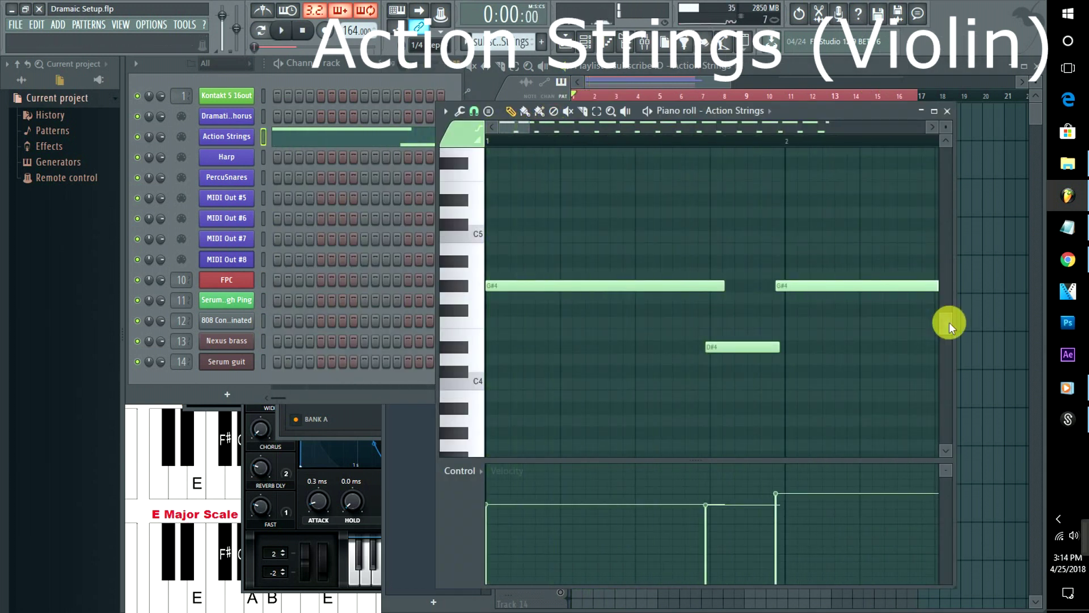
{"action": "left_click", "coordinate": [730, 355]}
{"action": "key", "text": "space"}
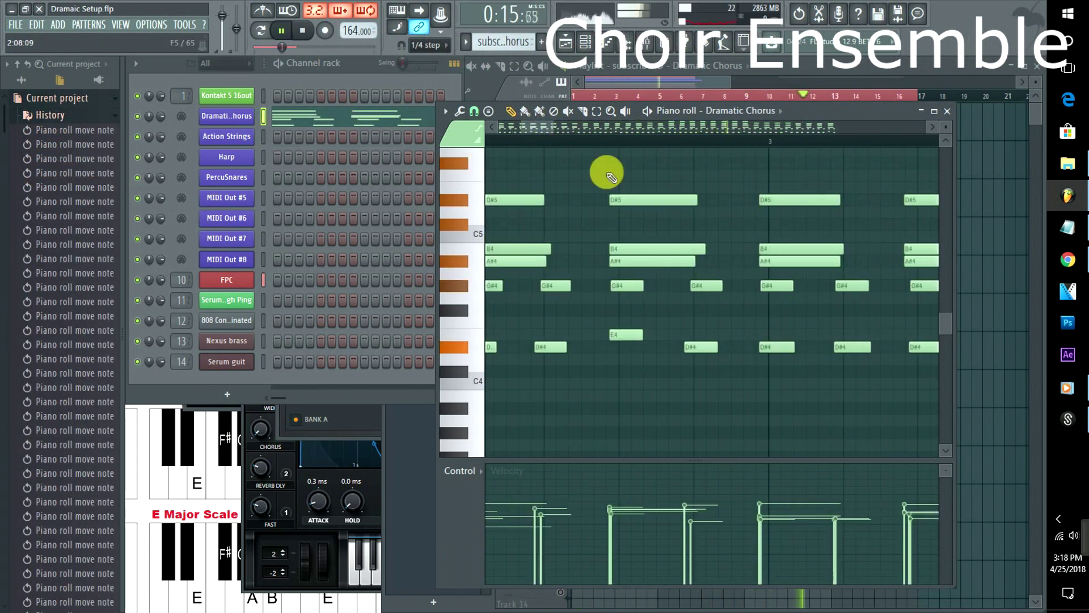
{"action": "left_click_drag", "start_coordinate": [533, 130], "coordinate": [547, 131]}
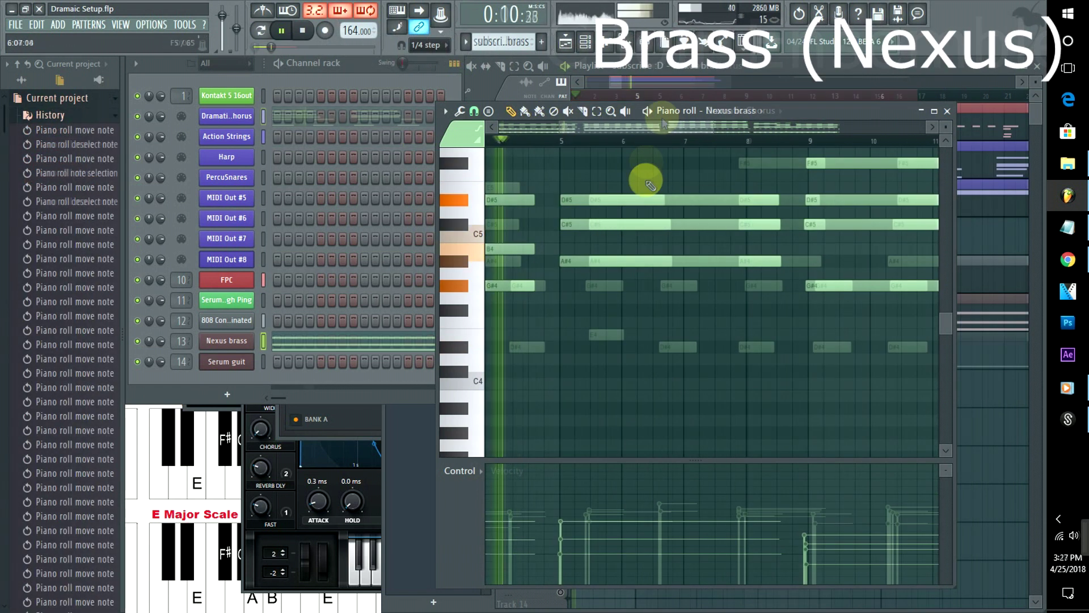
Lengthen the Nexus brass chords to end at bars 5 and 9, and align the following chord's start with bar 9
{"action": "left_click_drag", "start_coordinate": [543, 193], "coordinate": [527, 296]}
{"action": "left_click_drag", "start_coordinate": [533, 286], "coordinate": [559, 285]}
{"action": "left_click_drag", "start_coordinate": [764, 170], "coordinate": [776, 262]}
{"action": "left_click", "coordinate": [794, 261], "text": "ctrl"}
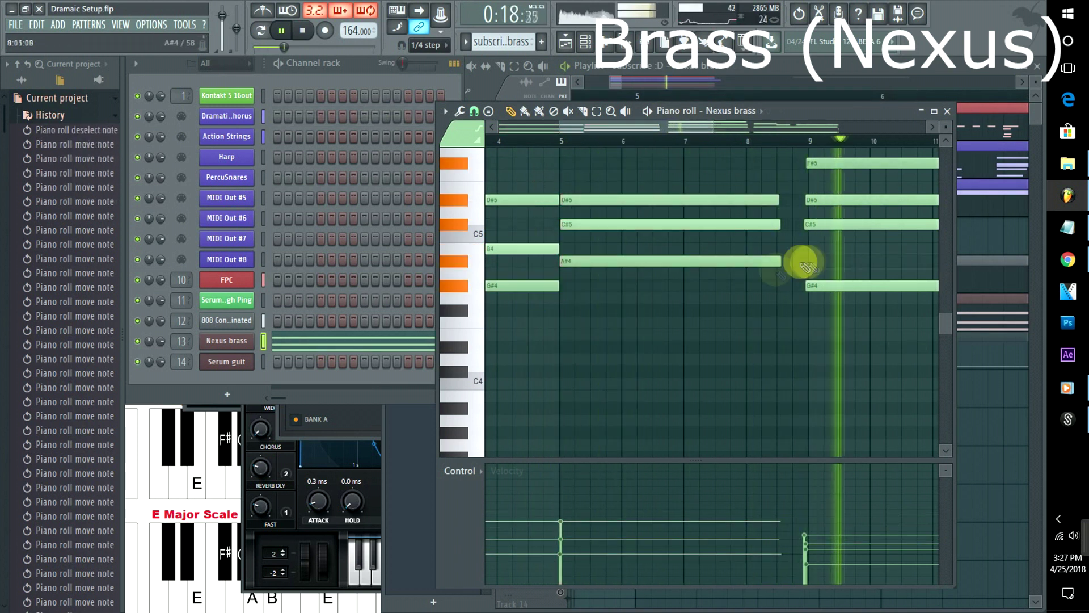
{"action": "left_click_drag", "start_coordinate": [764, 165], "coordinate": [750, 275]}
{"action": "left_click_drag", "start_coordinate": [781, 225], "coordinate": [807, 226]}
{"action": "left_click_drag", "start_coordinate": [873, 294], "coordinate": [842, 164]}
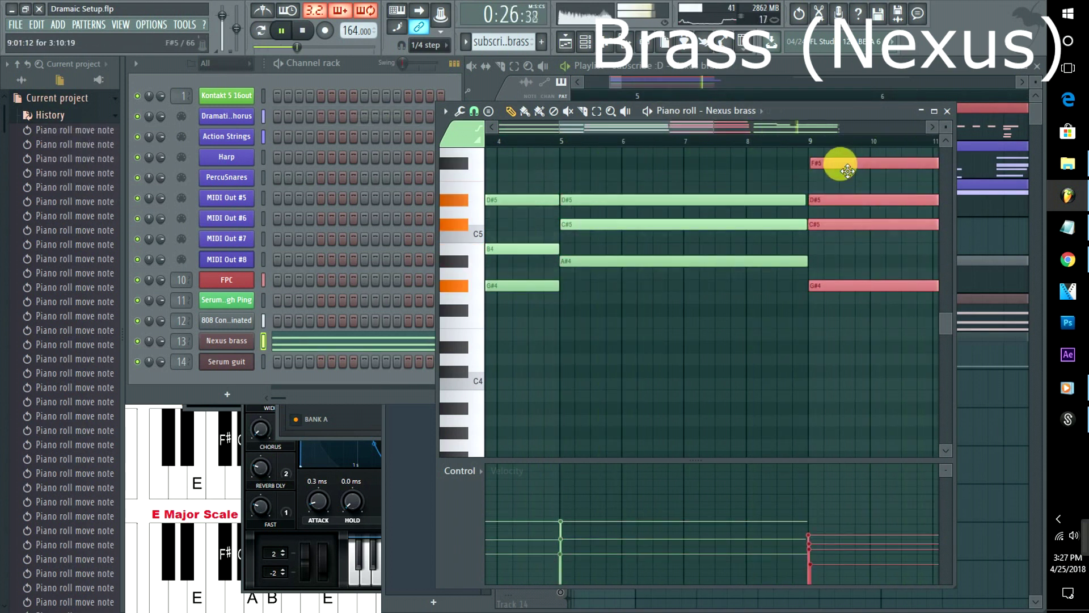
{"action": "left_click", "coordinate": [840, 174], "text": "ctrl"}
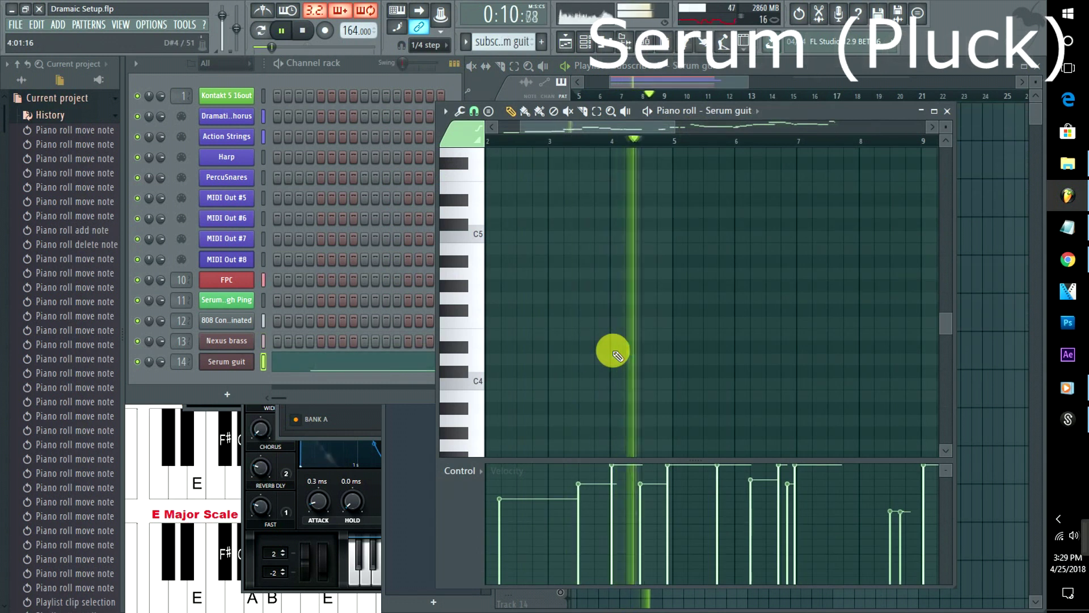
Nudge the Serum guit note just after bar 5 slightly forward in time and play back the part
{"action": "left_click_drag", "start_coordinate": [945, 319], "coordinate": [945, 275]}
{"action": "left_click_drag", "start_coordinate": [680, 208], "coordinate": [685, 208]}
{"action": "key", "text": "space"}
{"action": "key", "text": "space"}
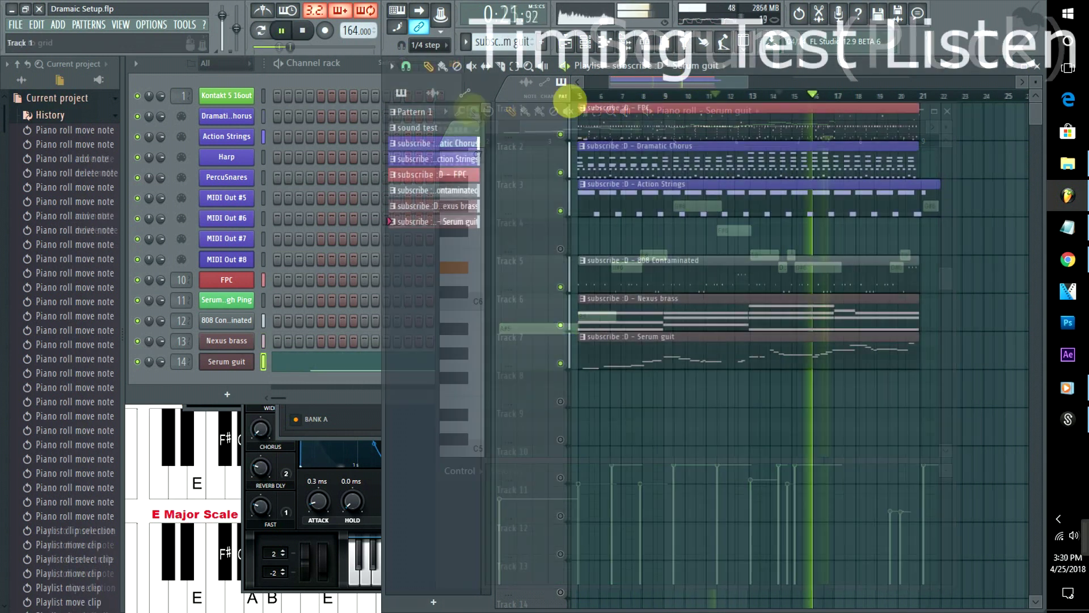
Play the whole arrangement from bar 5 to check the timing of all parts, and save the project
{"action": "left_click", "coordinate": [579, 100]}
{"action": "left_click", "coordinate": [578, 101]}
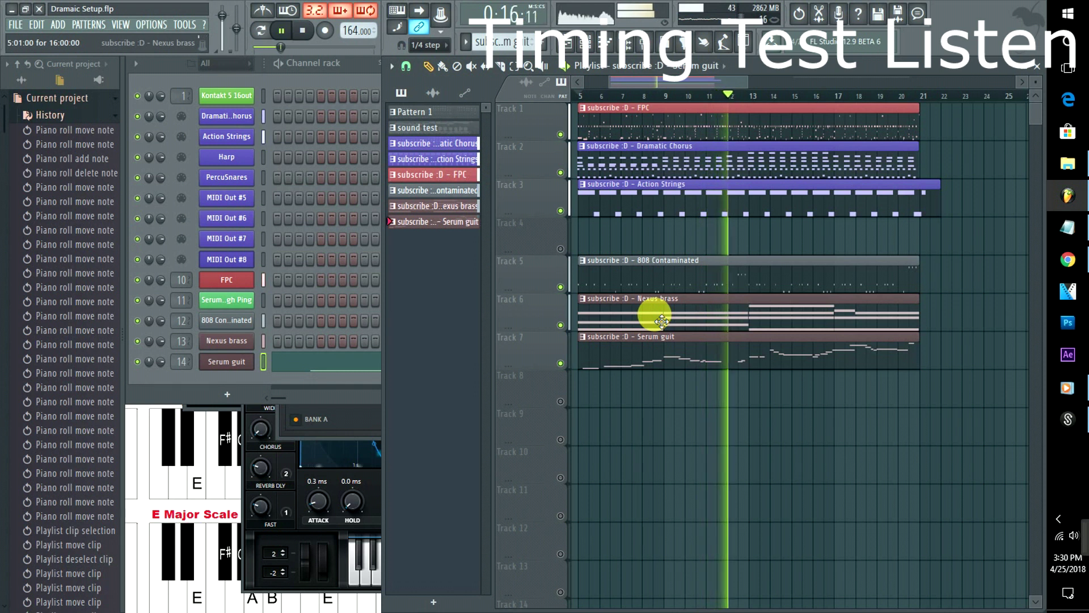
{"action": "key", "text": "ctrl+s"}
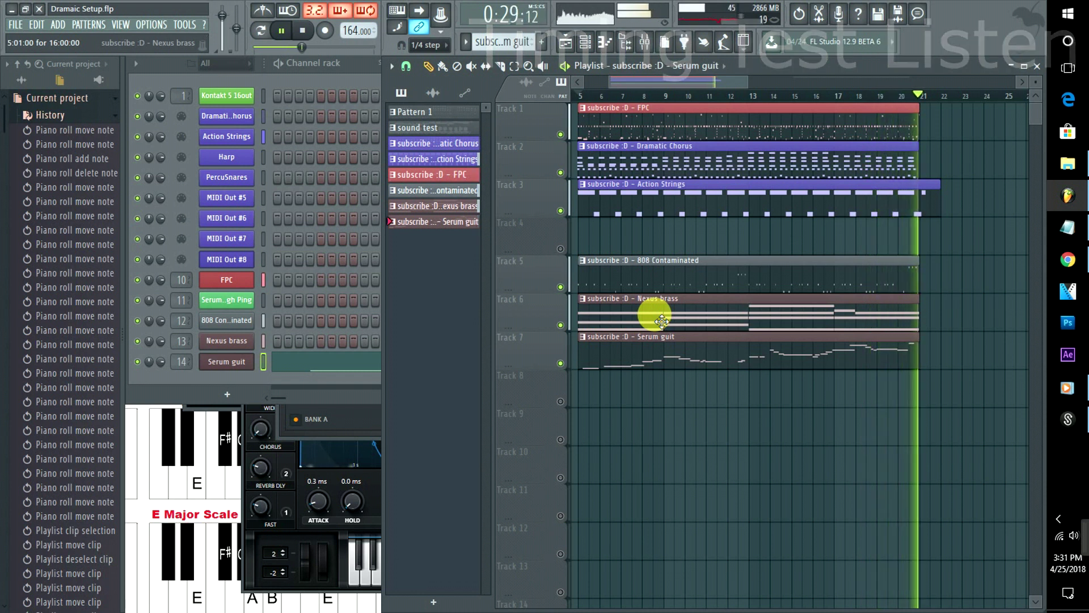
{"action": "key", "text": "space"}
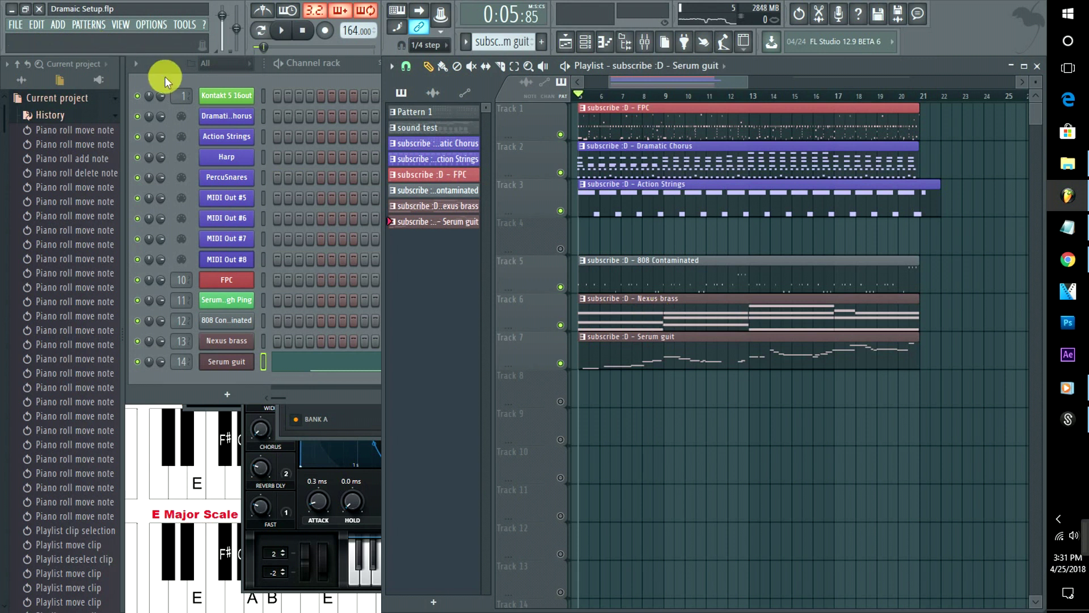
Open the mixer and fine-tune band 4 of Insert 2's parametric EQ near 752 Hz while the choir part plays
{"action": "double_click", "coordinate": [183, 96]}
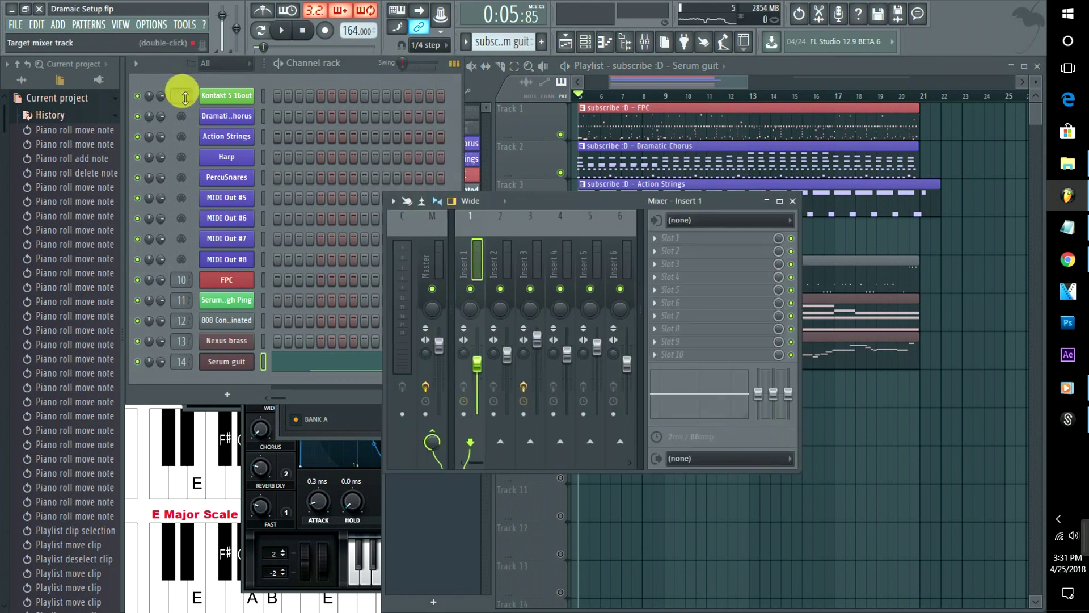
{"action": "left_click", "coordinate": [429, 269]}
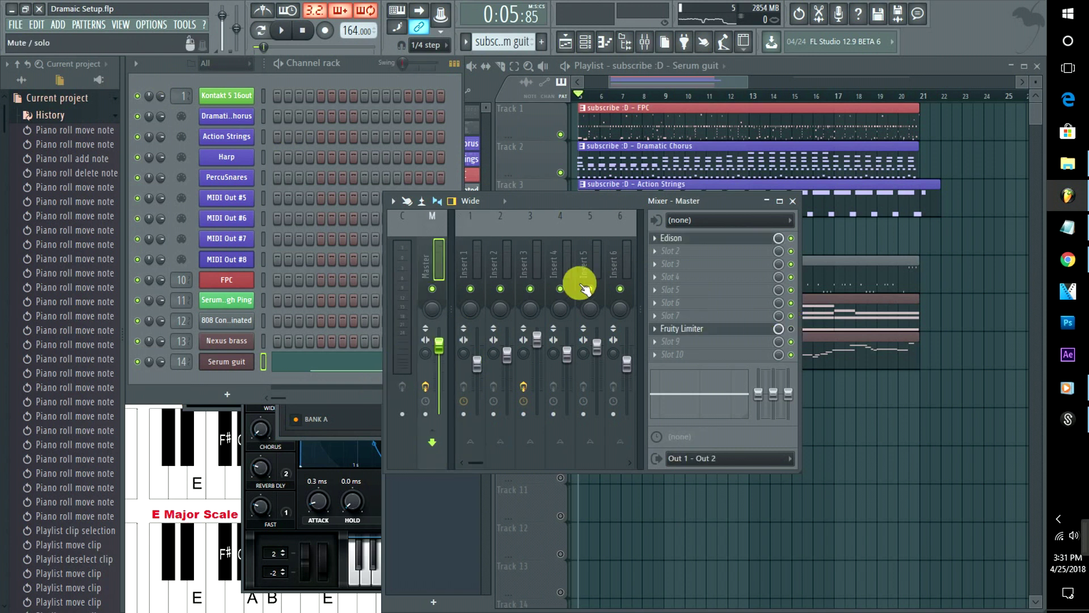
{"action": "left_click", "coordinate": [580, 96]}
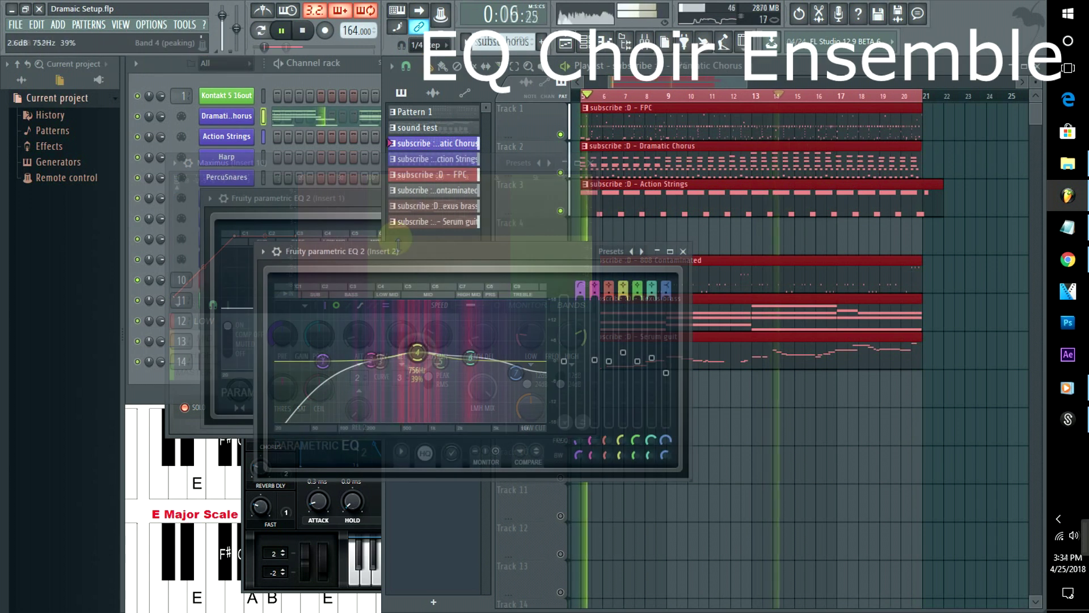
{"action": "left_click_drag", "start_coordinate": [416, 355], "coordinate": [418, 359]}
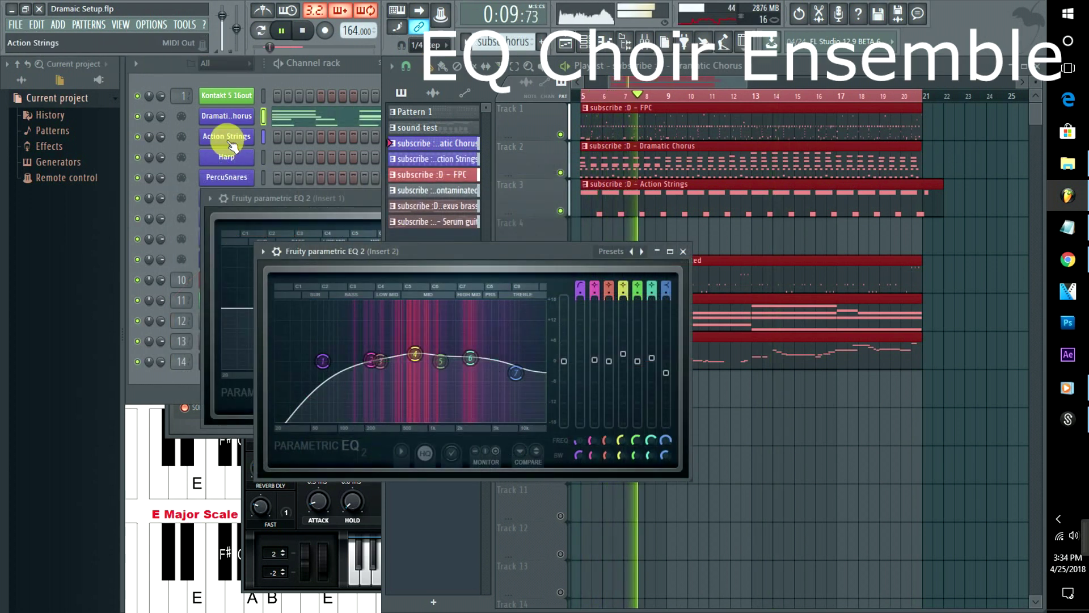
Toggle the solo on Insert 3 in the mixer after checking the violin's parametric EQ
{"action": "left_click", "coordinate": [643, 43]}
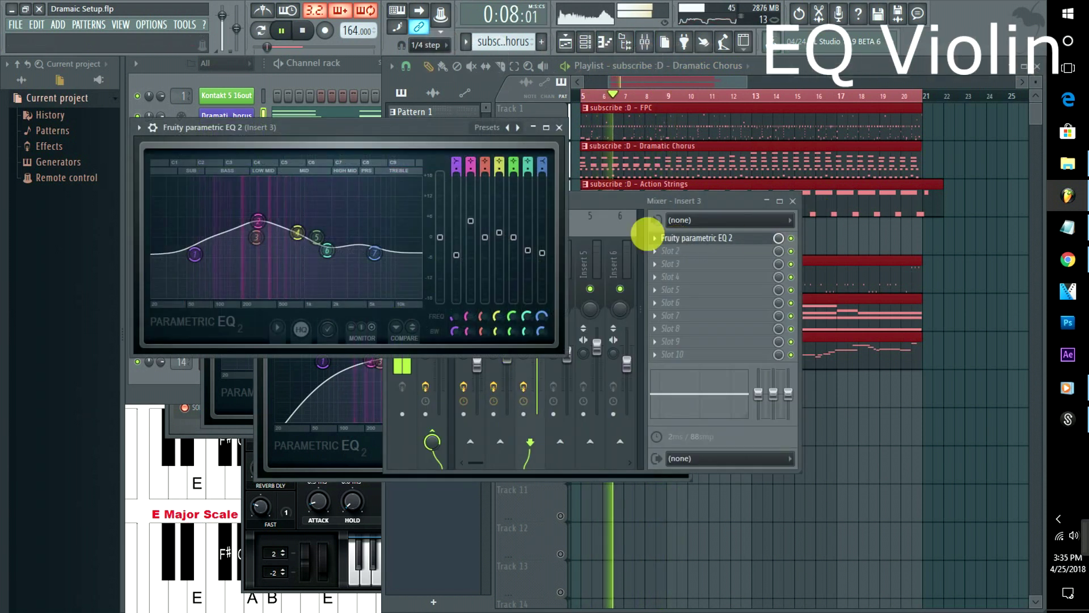
{"action": "left_click", "coordinate": [590, 202]}
{"action": "right_click", "coordinate": [530, 289]}
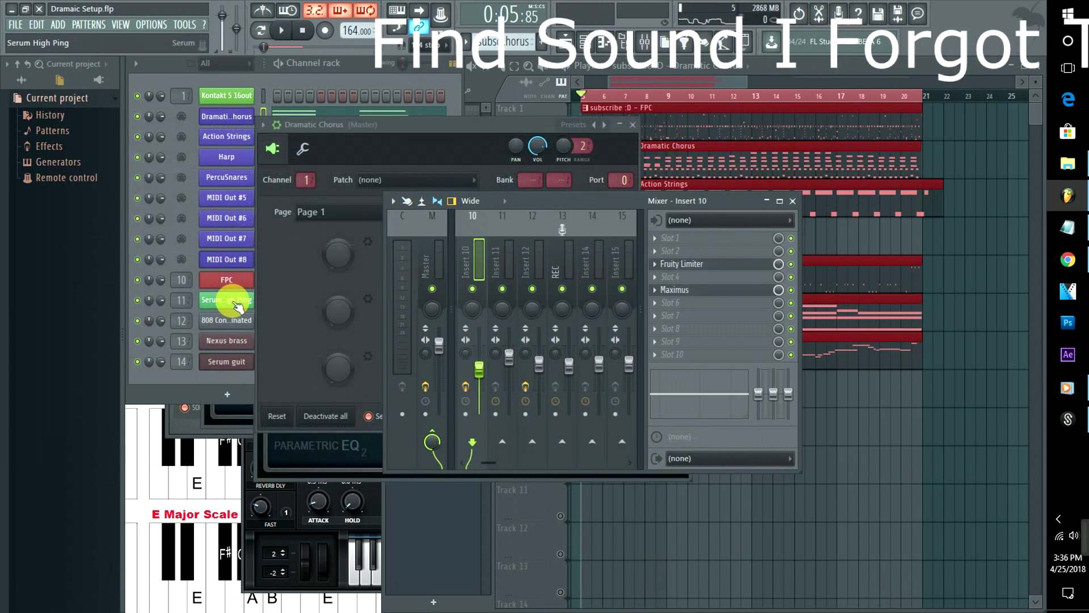
Open the Serum High Ping channel's synth to check its preset, and close it again
{"action": "left_click", "coordinate": [235, 303]}
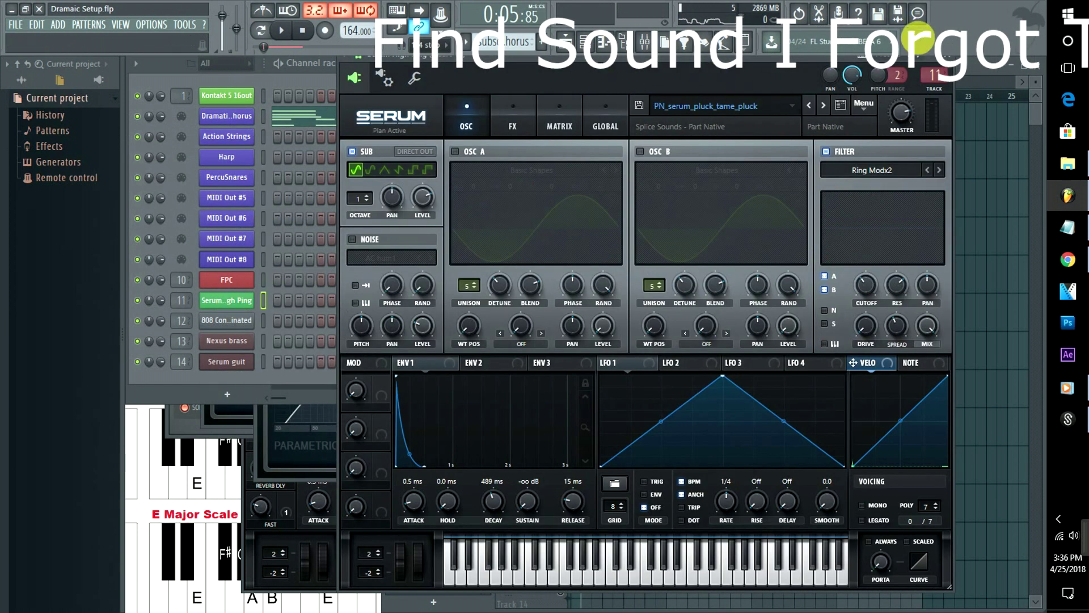
{"action": "left_click", "coordinate": [959, 59]}
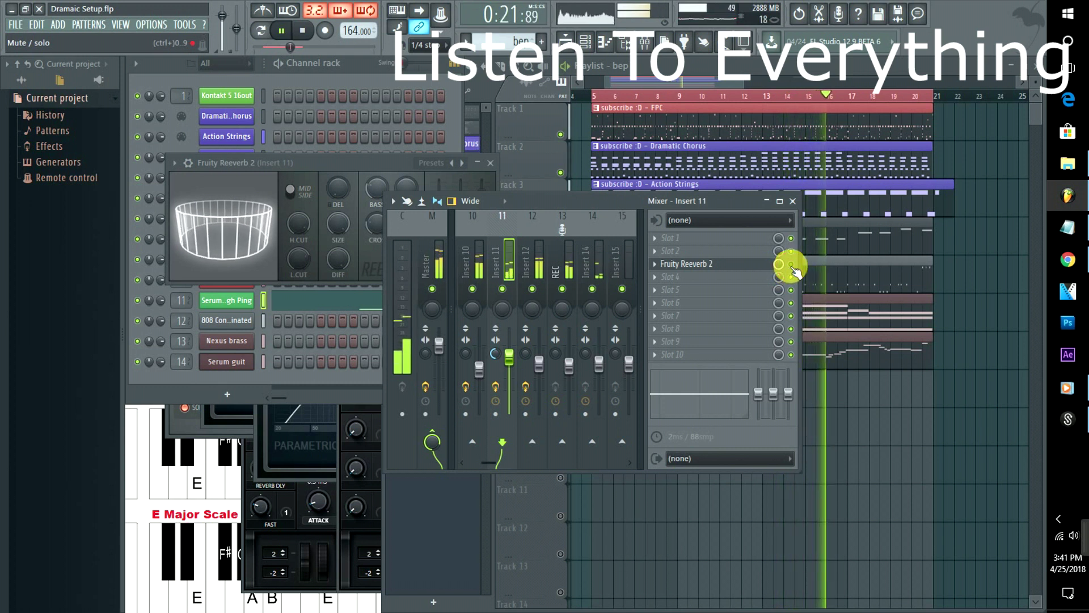
Toggle the Fruity Reeverb 2 effect on Insert 11 during playback and open its settings
{"action": "left_click", "coordinate": [791, 265]}
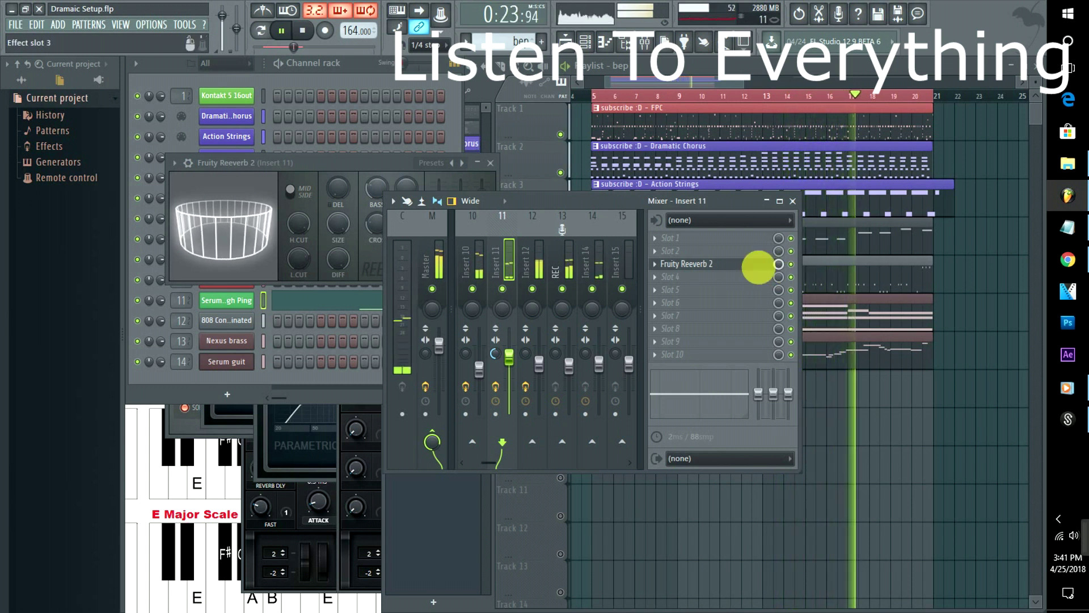
{"action": "left_click", "coordinate": [758, 265]}
{"action": "left_click", "coordinate": [758, 265]}
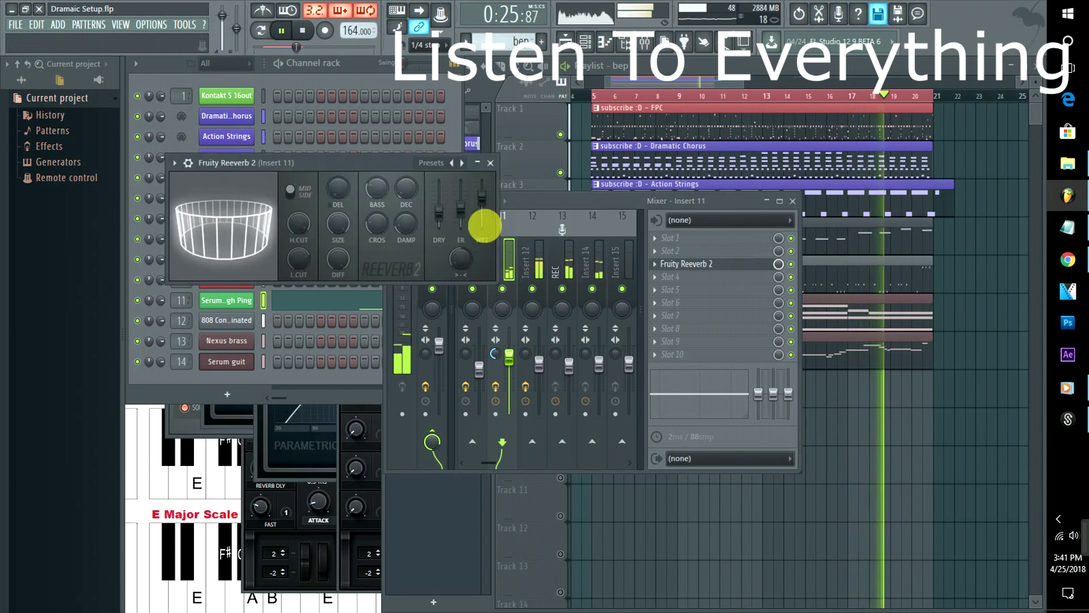
Lower the early reflections level of Insert 11's Fruity Reeverb 2, set its dry level to 80%, and save the project
{"action": "mouse_move", "coordinate": [439, 212]}
{"action": "left_mouse_down"}
{"action": "mouse_move", "coordinate": [438, 199]}
{"action": "mouse_move", "coordinate": [460, 225]}
{"action": "mouse_move", "coordinate": [440, 203]}
{"action": "left_mouse_up"}
{"action": "left_click", "coordinate": [460, 211]}
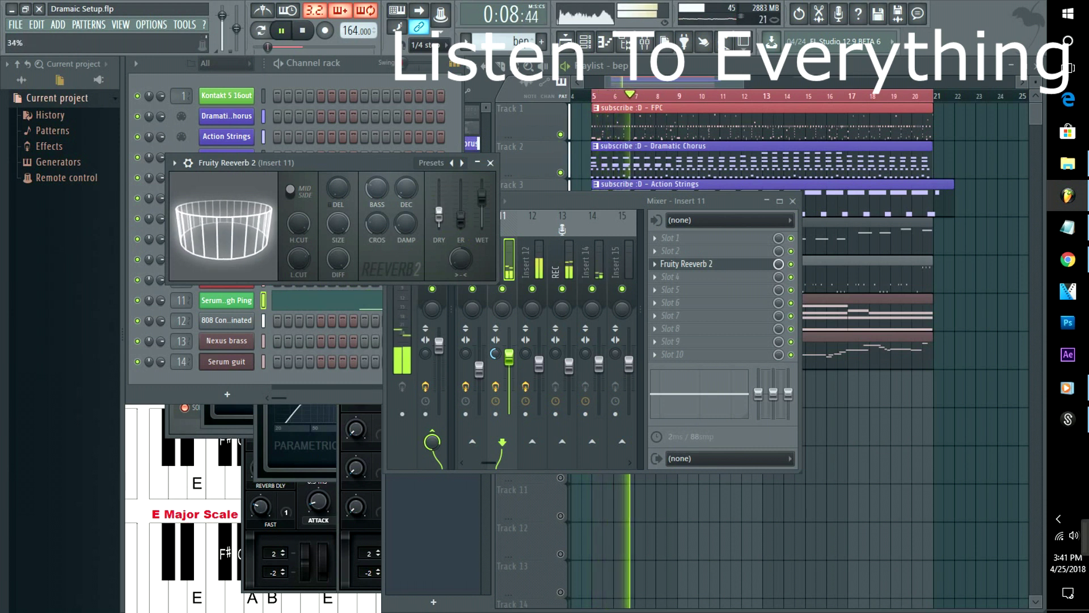
{"action": "left_click_drag", "start_coordinate": [440, 200], "coordinate": [443, 199]}
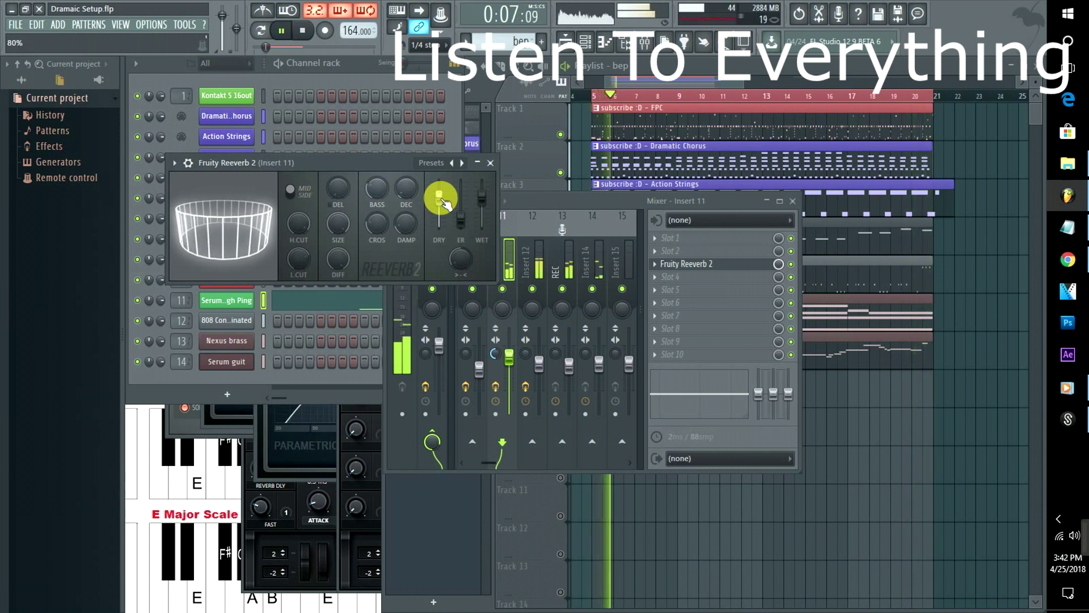
{"action": "key", "text": "space"}
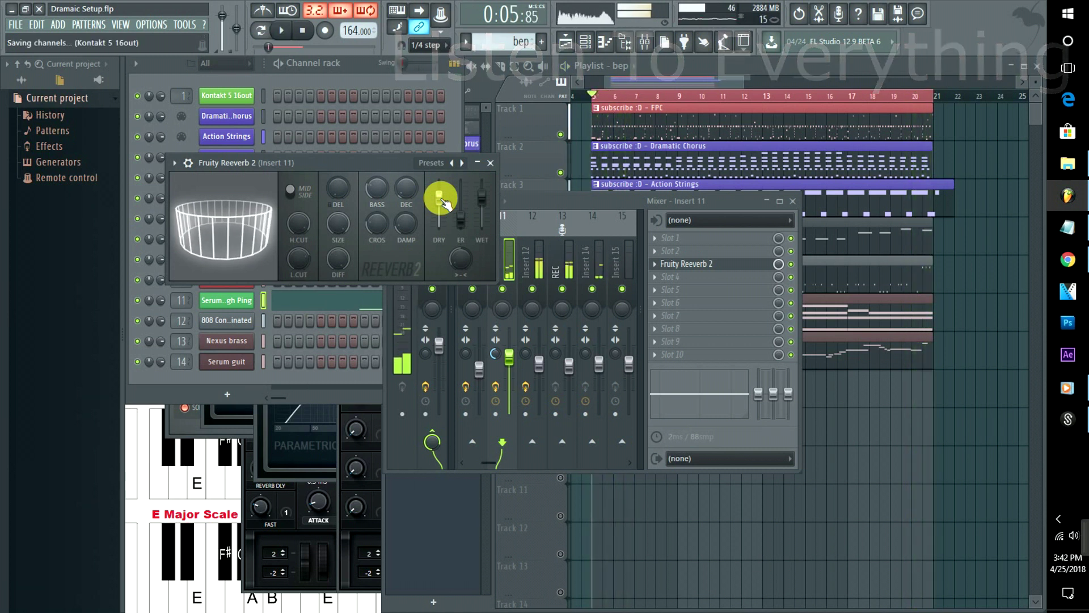
{"action": "left_click", "coordinate": [244, 372]}
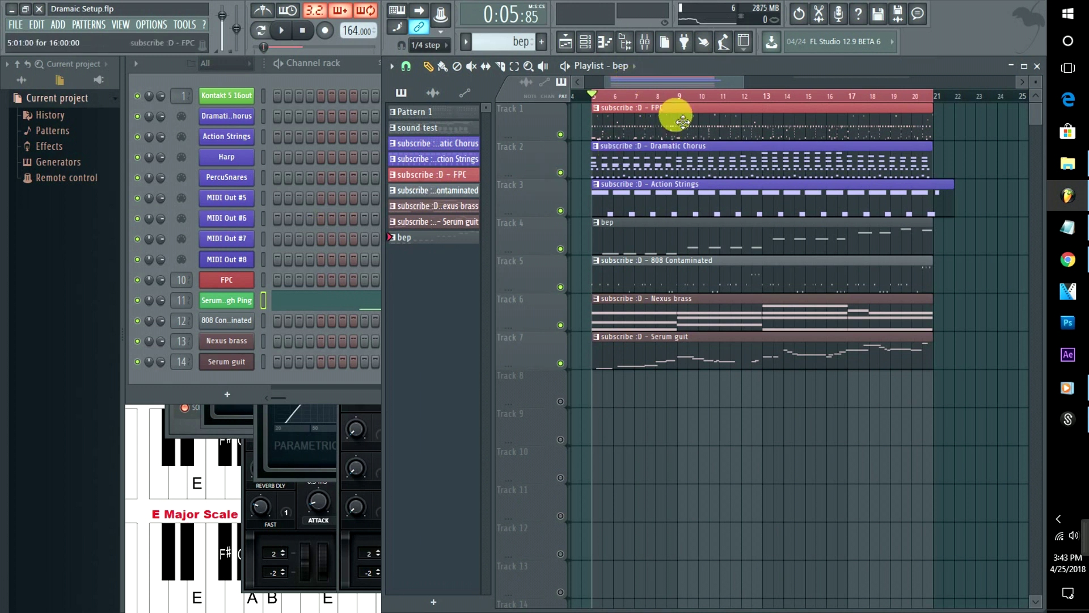
Duplicate the FPC, Action Strings, 808 Contaminated and bep clips on their own tracks so the copies start at bar 21
{"action": "left_click_drag", "start_coordinate": [659, 76], "coordinate": [612, 80]}
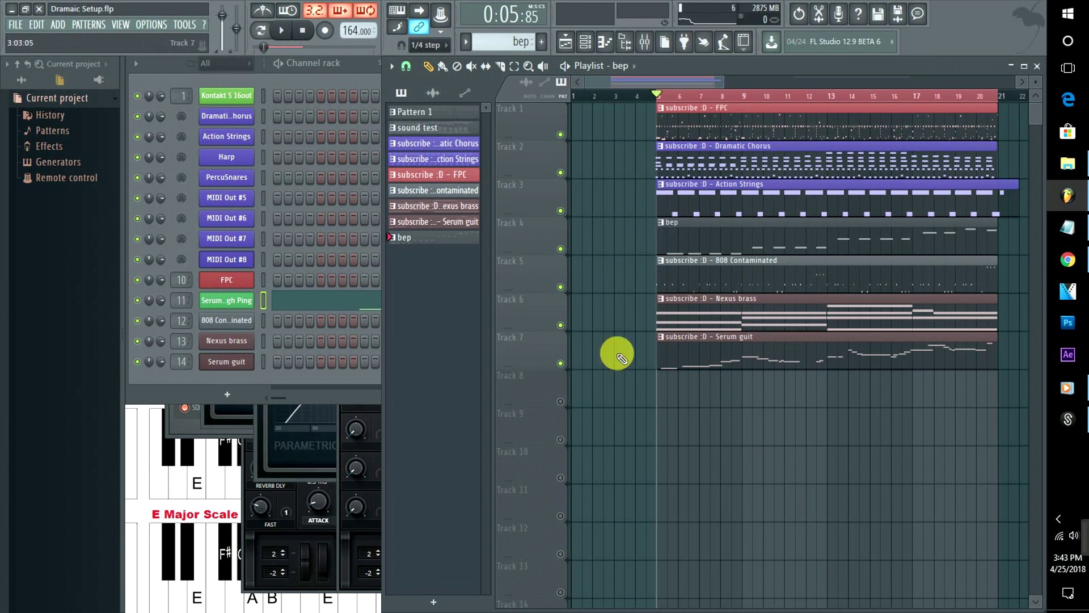
{"action": "left_click", "coordinate": [720, 132]}
{"action": "left_click_drag", "start_coordinate": [721, 132], "coordinate": [824, 92]}
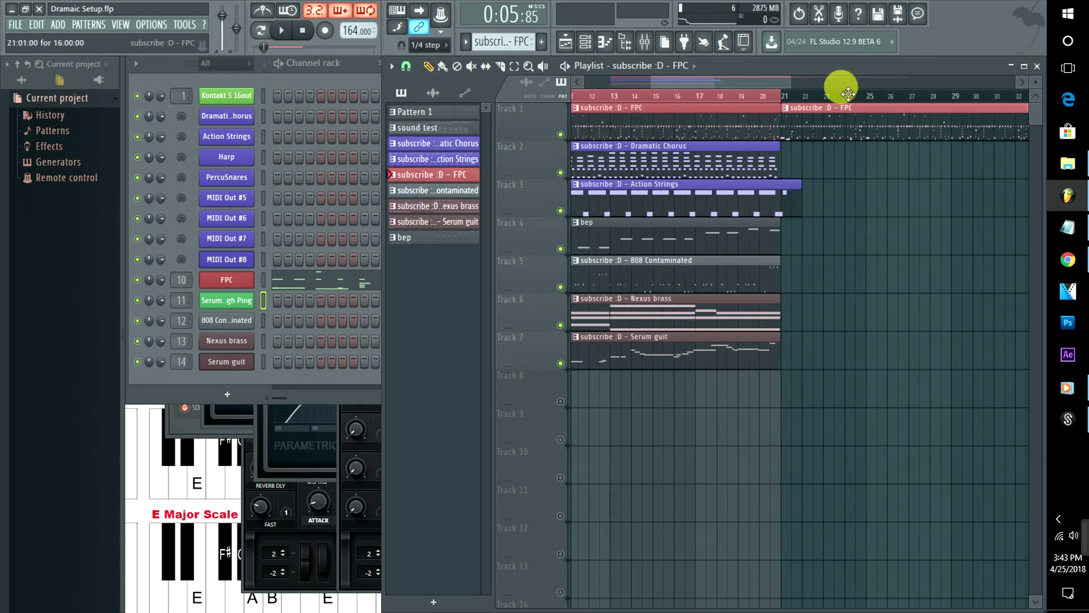
{"action": "left_click_drag", "start_coordinate": [652, 207], "coordinate": [996, 250]}
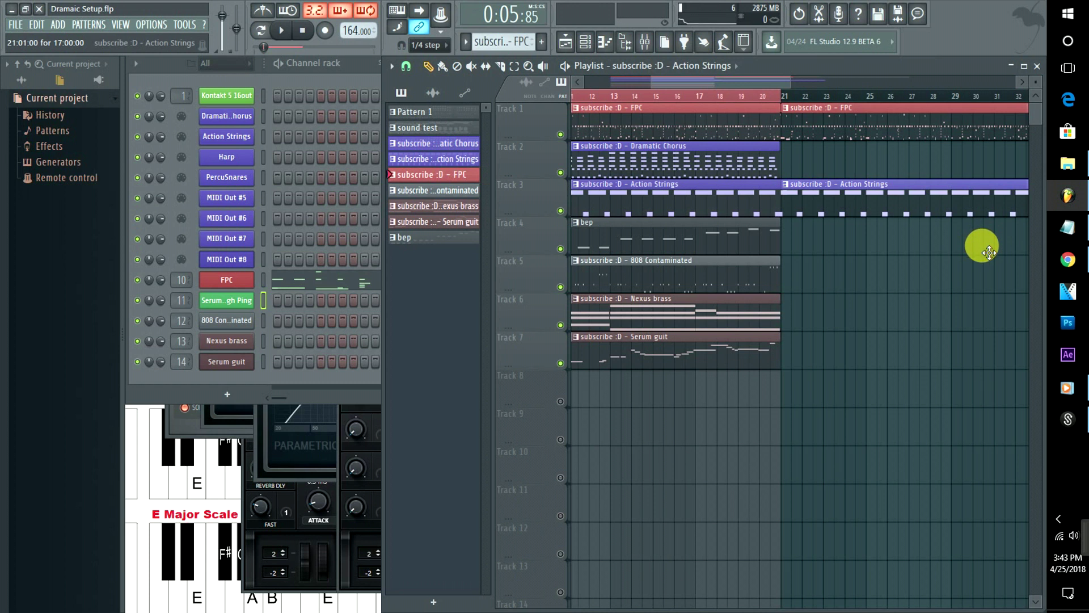
{"action": "left_click_drag", "start_coordinate": [987, 307], "coordinate": [978, 323]}
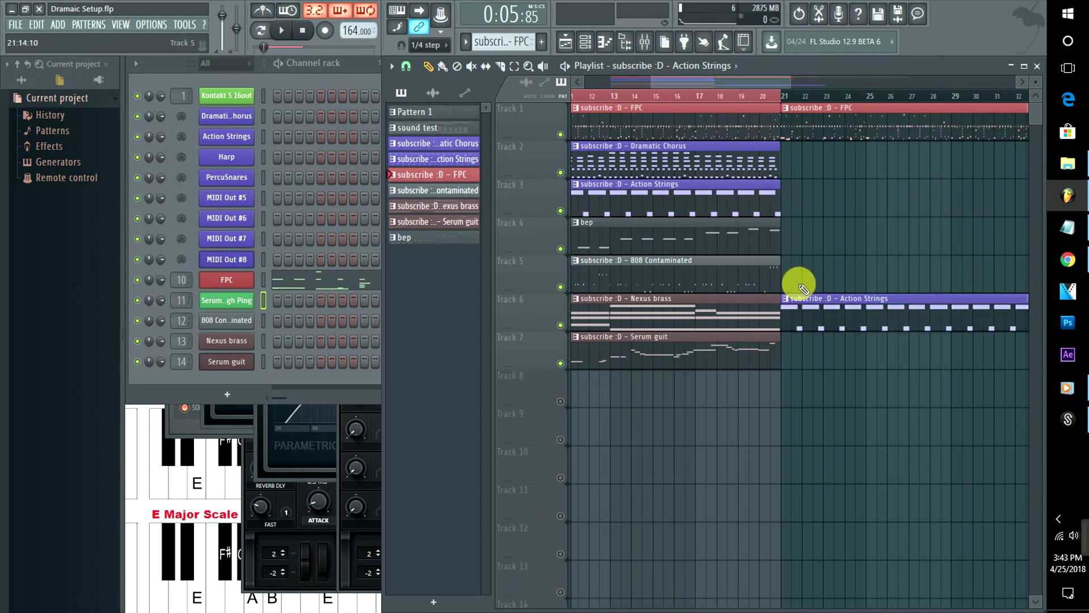
{"action": "left_click_drag", "start_coordinate": [797, 295], "coordinate": [819, 200]}
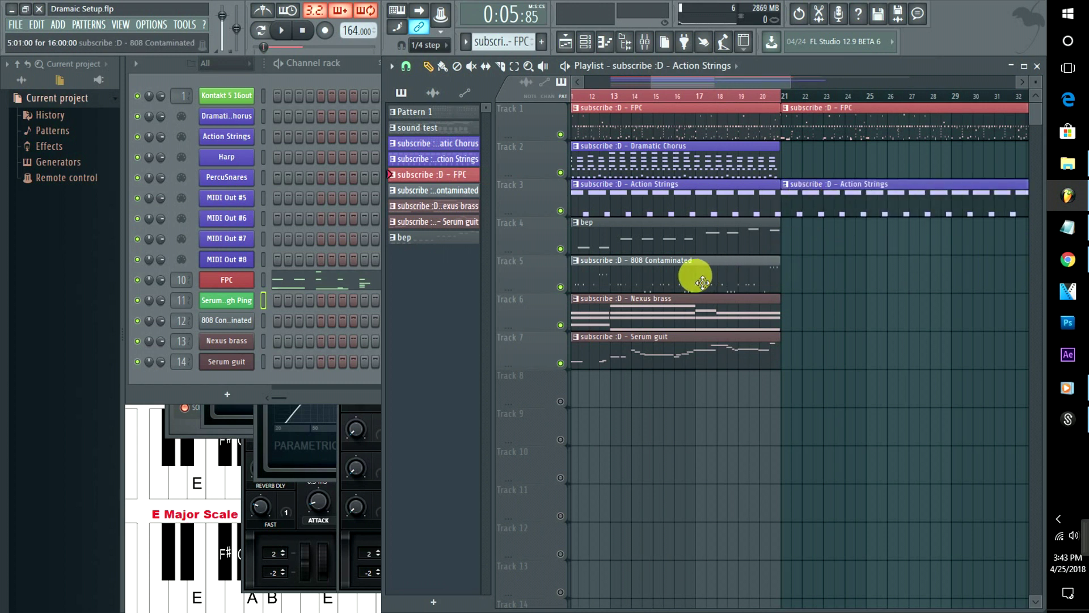
{"action": "left_click_drag", "start_coordinate": [702, 283], "coordinate": [1029, 291]}
{"action": "left_click_drag", "start_coordinate": [630, 248], "coordinate": [959, 227]}
Review the opening bars of the FPC piano roll, and play the arrangement from just before bar 21
{"action": "double_click", "coordinate": [834, 129]}
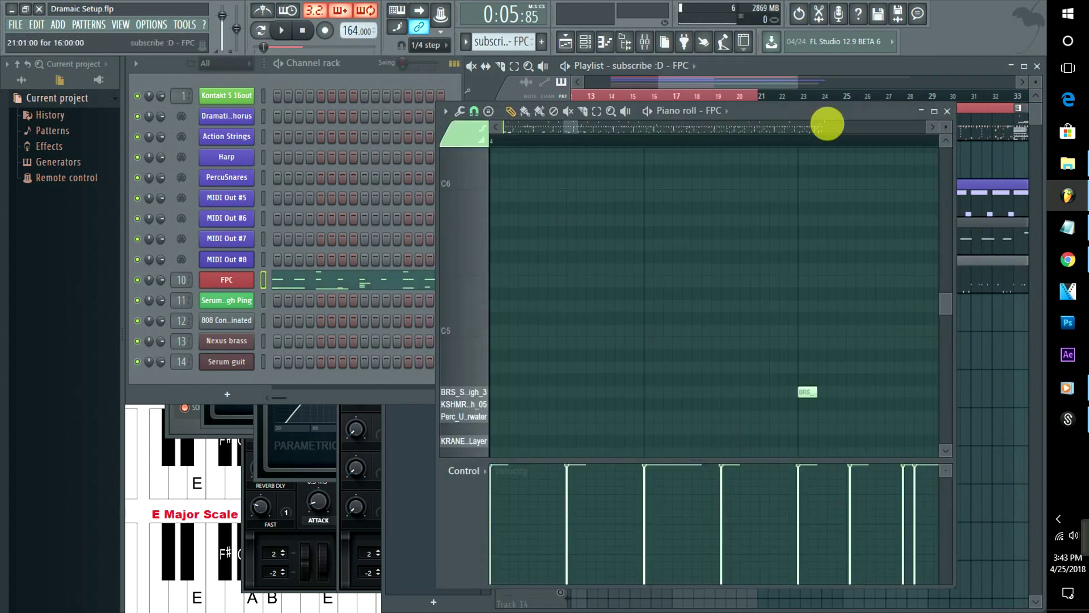
{"action": "left_click_drag", "start_coordinate": [574, 132], "coordinate": [518, 127]}
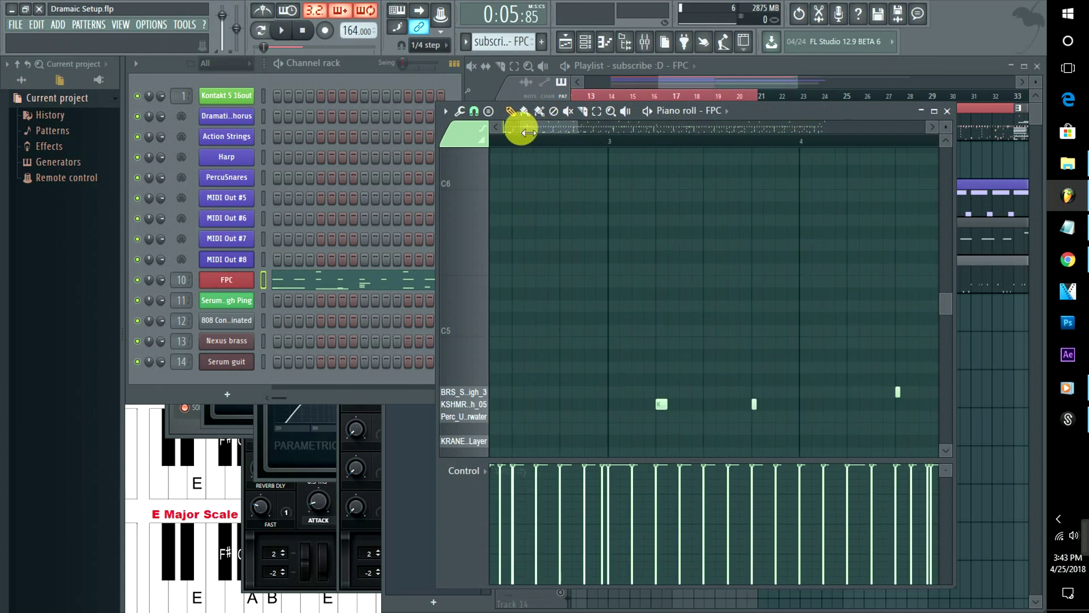
{"action": "left_click", "coordinate": [741, 96]}
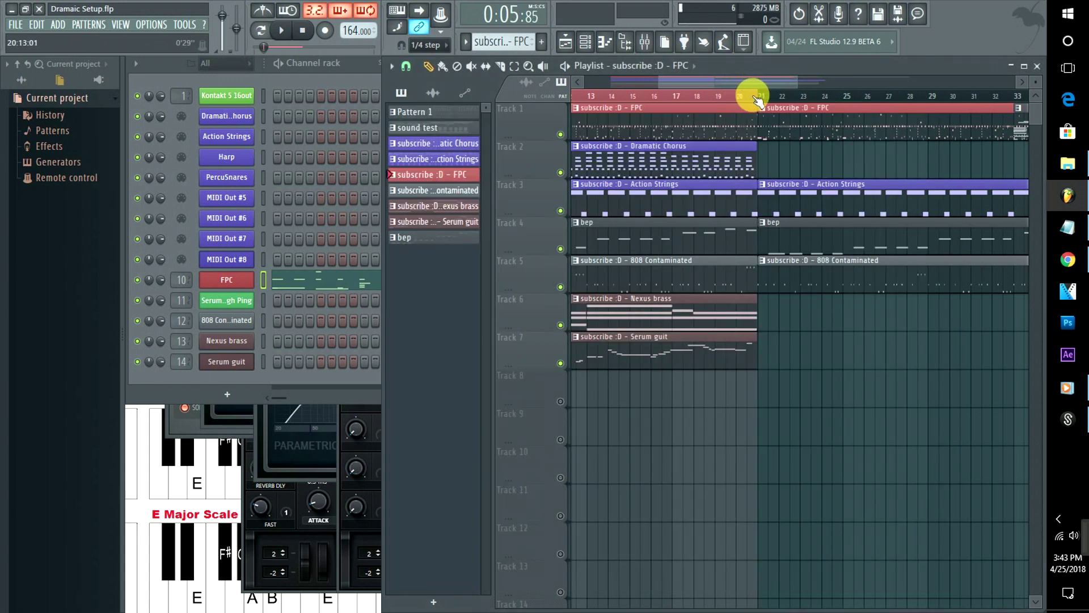
{"action": "key", "text": "space"}
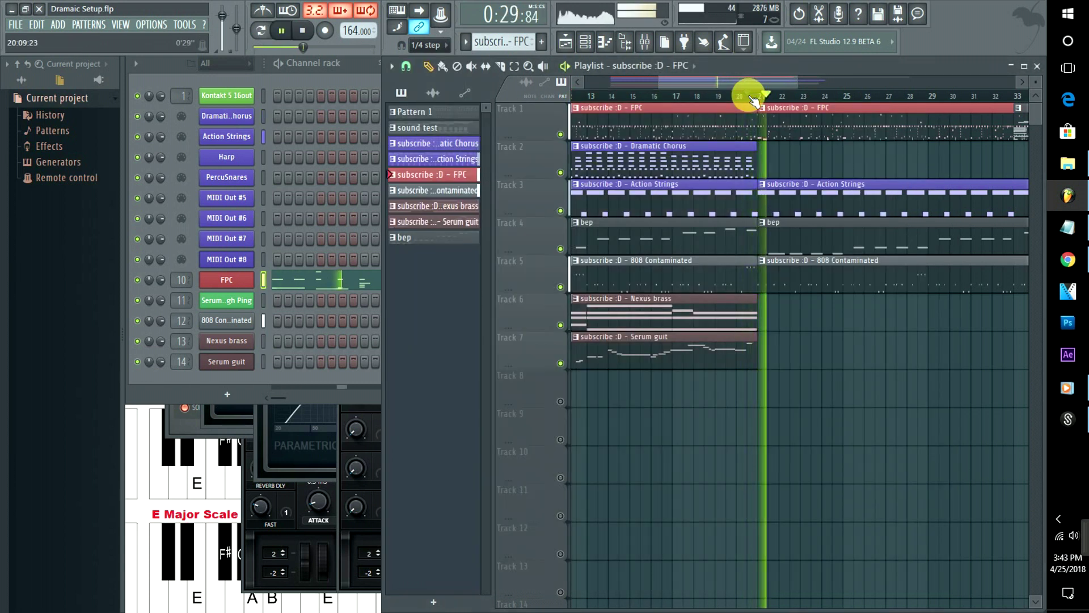
Move the sound test clip on track 1 further along the playlist so it starts at bar 61
{"action": "left_click_drag", "start_coordinate": [735, 83], "coordinate": [775, 78]}
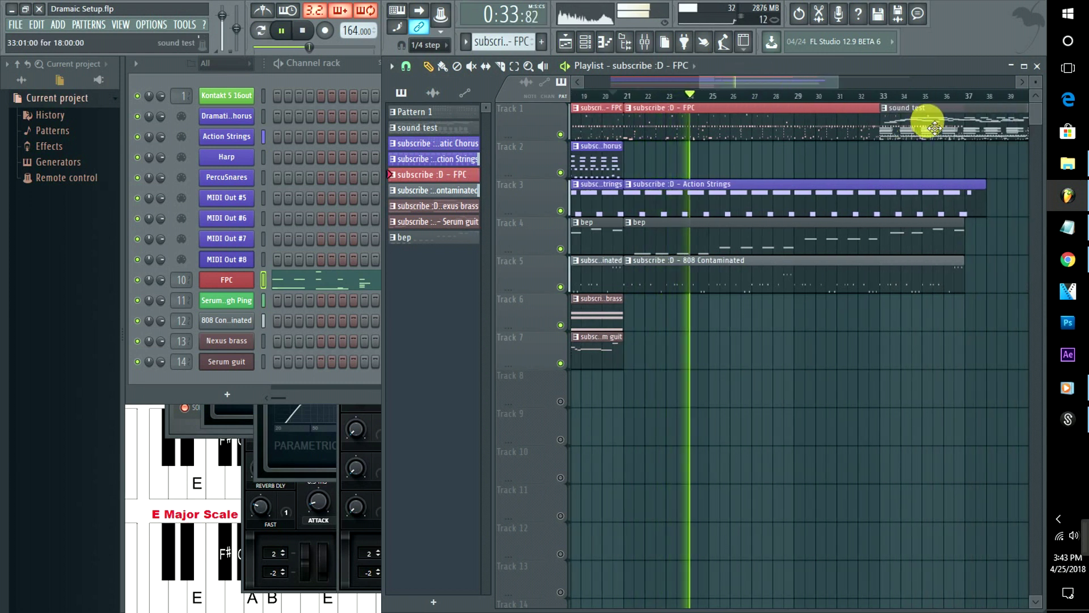
{"action": "left_click_drag", "start_coordinate": [934, 128], "coordinate": [995, 122]}
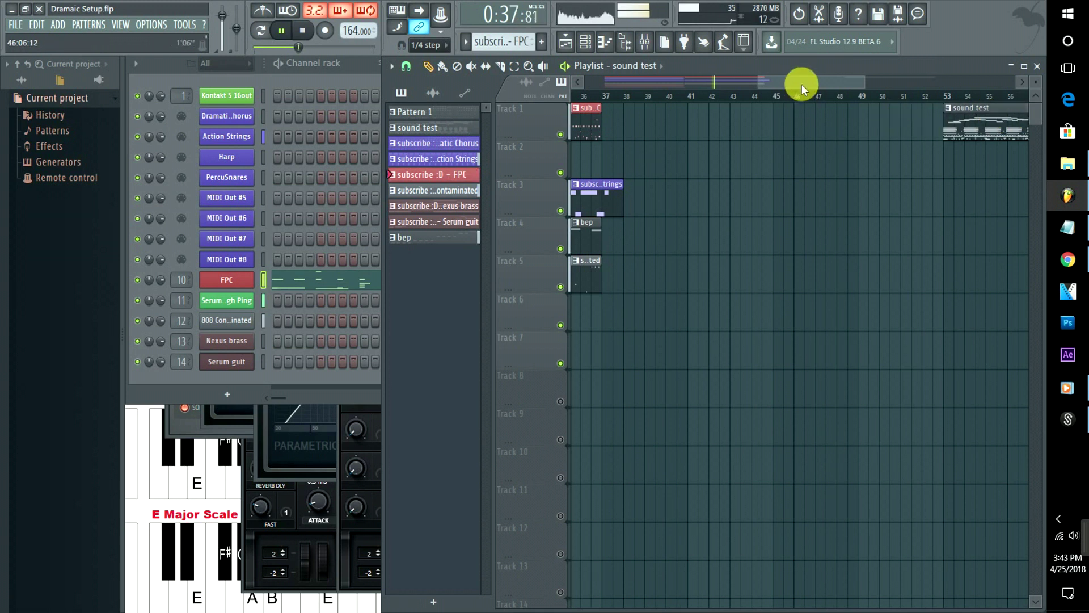
{"action": "mouse_move", "coordinate": [801, 84]}
{"action": "left_mouse_down"}
{"action": "mouse_move", "coordinate": [709, 80]}
{"action": "mouse_move", "coordinate": [808, 89]}
{"action": "left_mouse_up"}
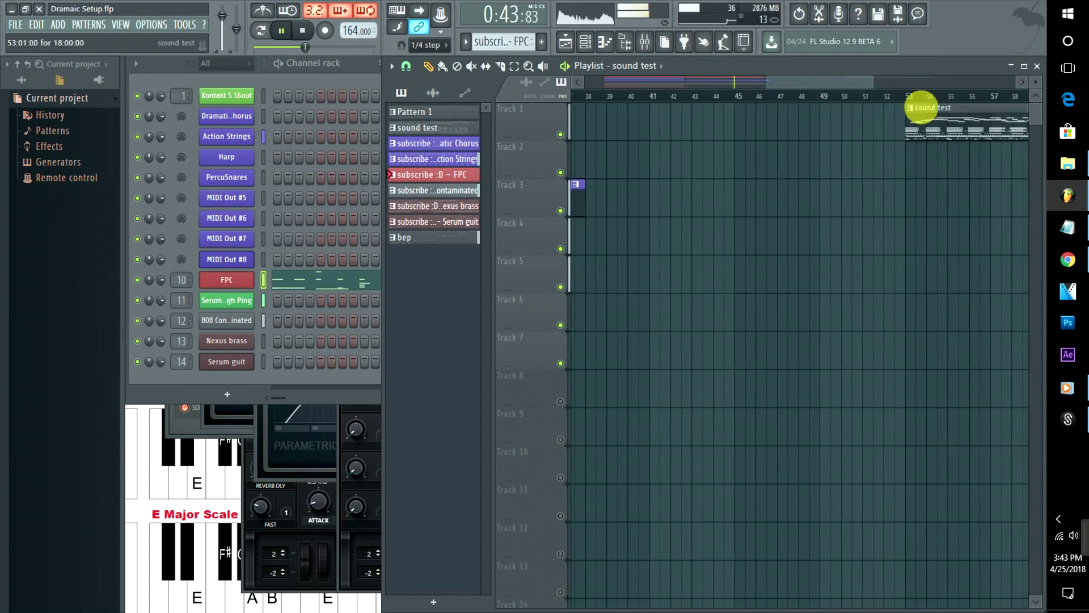
{"action": "left_click_drag", "start_coordinate": [921, 107], "coordinate": [832, 124]}
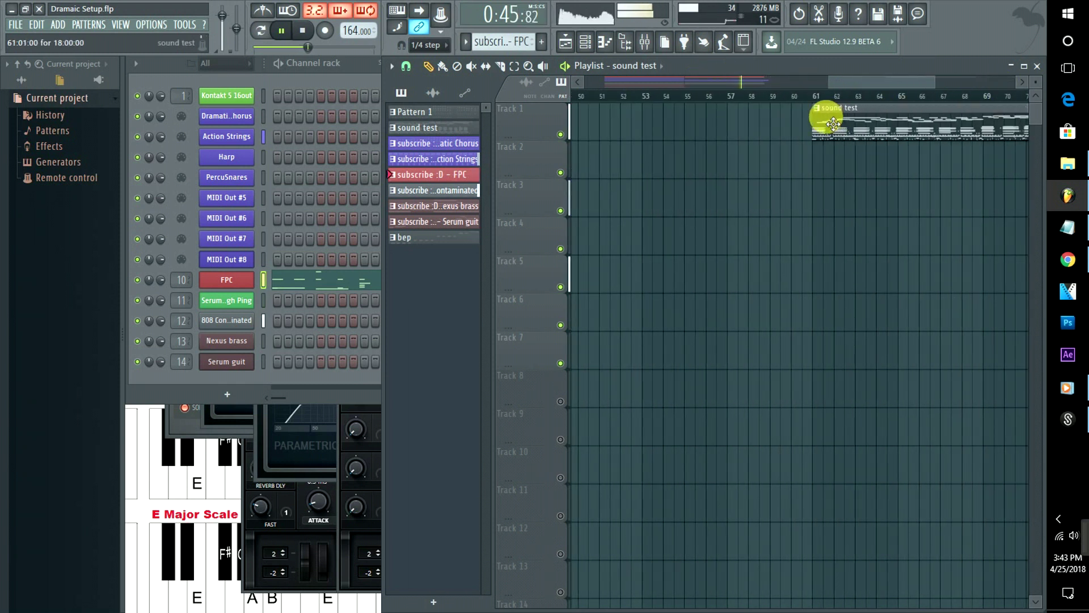
Try a copy of the Dramatic Chorus clip at bar 37 on track 2, and delete that copy
{"action": "left_click_drag", "start_coordinate": [863, 77], "coordinate": [686, 97]}
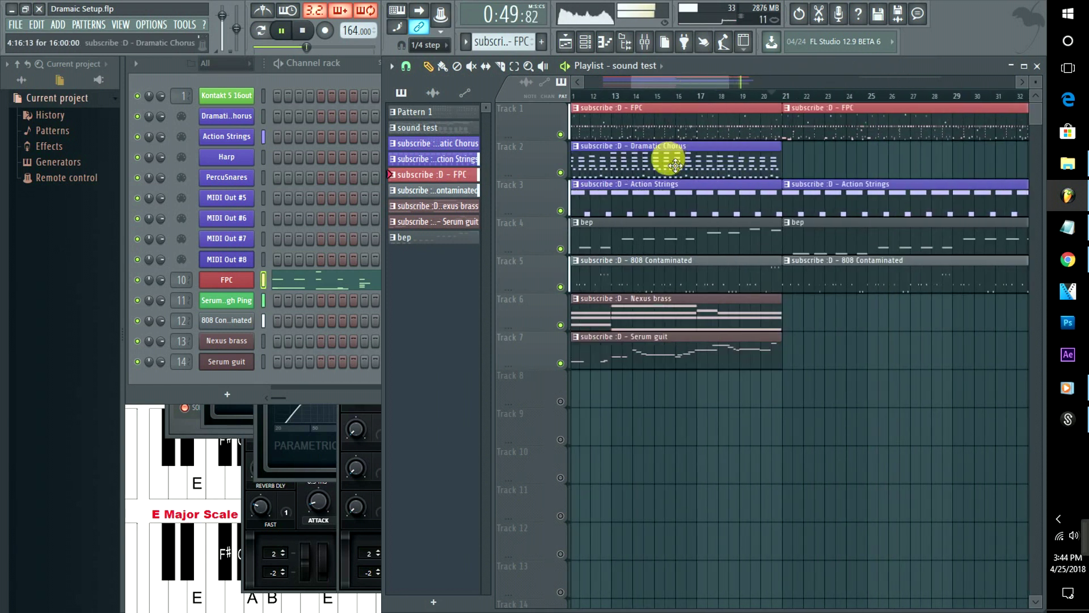
{"action": "left_click_drag", "start_coordinate": [664, 158], "coordinate": [938, 141]}
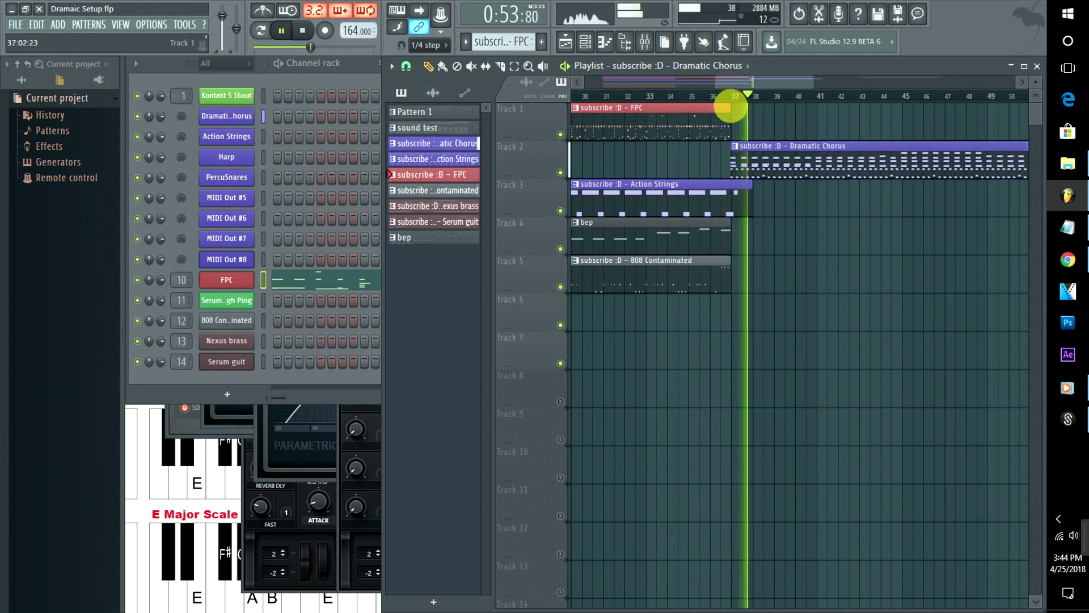
{"action": "left_click", "coordinate": [715, 100]}
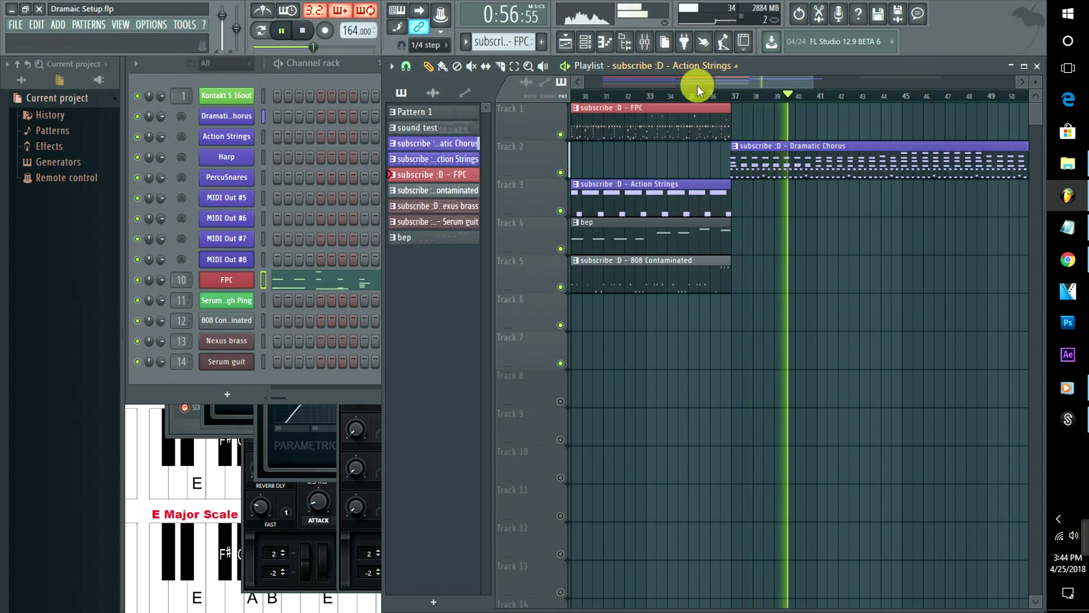
{"action": "right_click", "coordinate": [772, 148]}
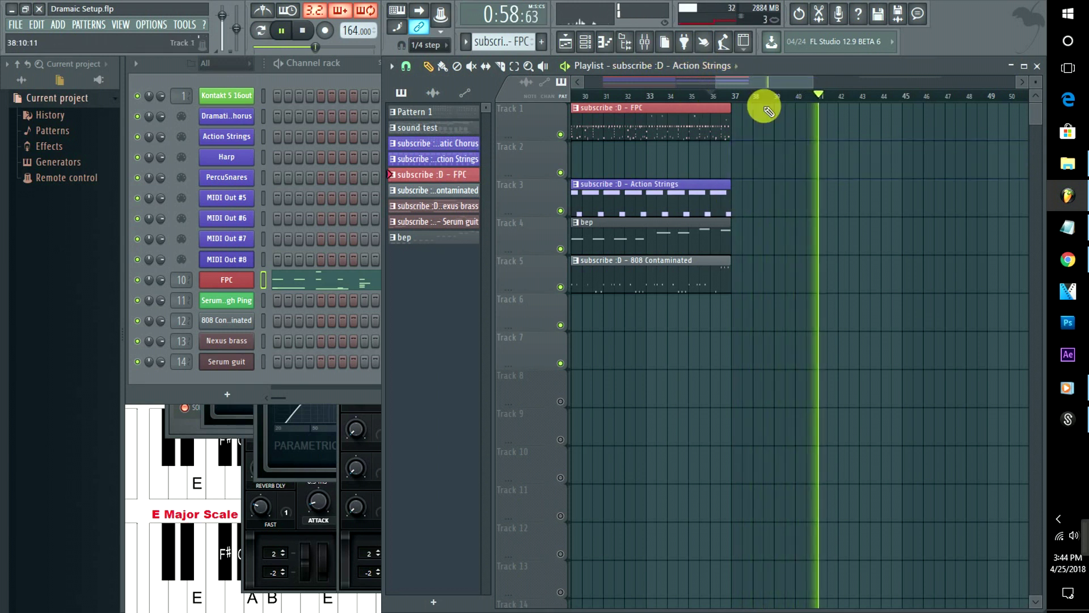
{"action": "left_click_drag", "start_coordinate": [754, 80], "coordinate": [666, 94]}
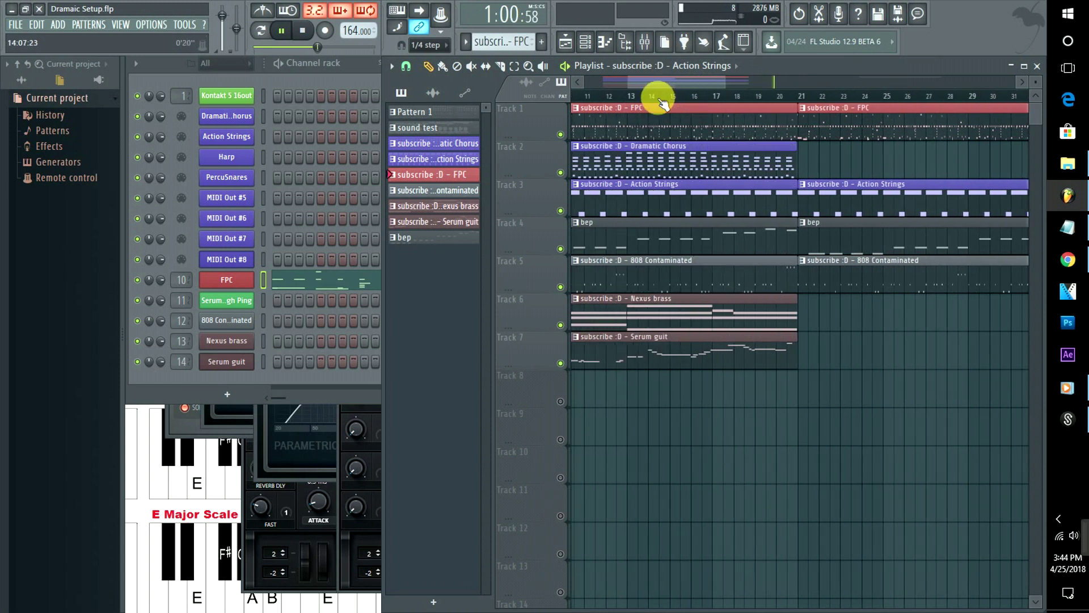
Copy the Serum guit and 808 Contaminated clips to bar 37 on their own tracks, and play the arrangement from just before it
{"action": "left_click", "coordinate": [649, 95]}
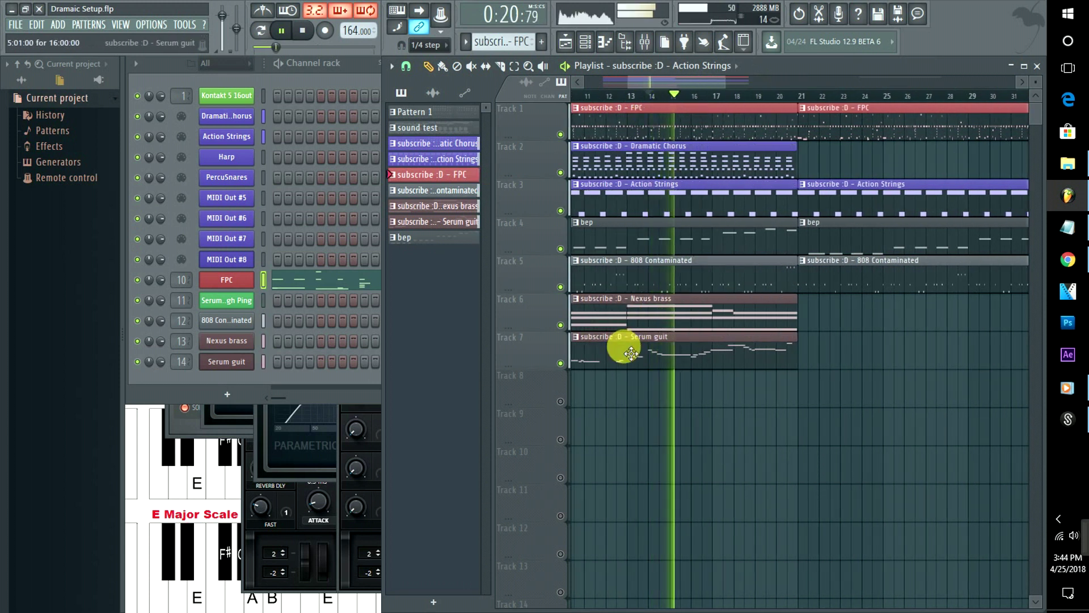
{"action": "left_click_drag", "start_coordinate": [635, 353], "coordinate": [911, 331]}
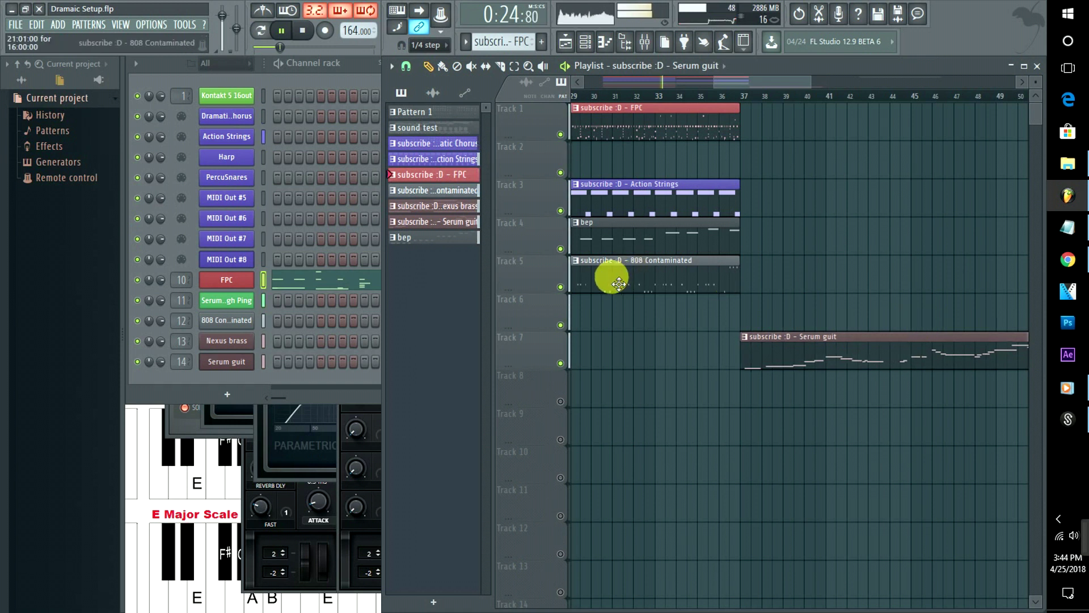
{"action": "left_click_drag", "start_coordinate": [618, 284], "coordinate": [880, 264]}
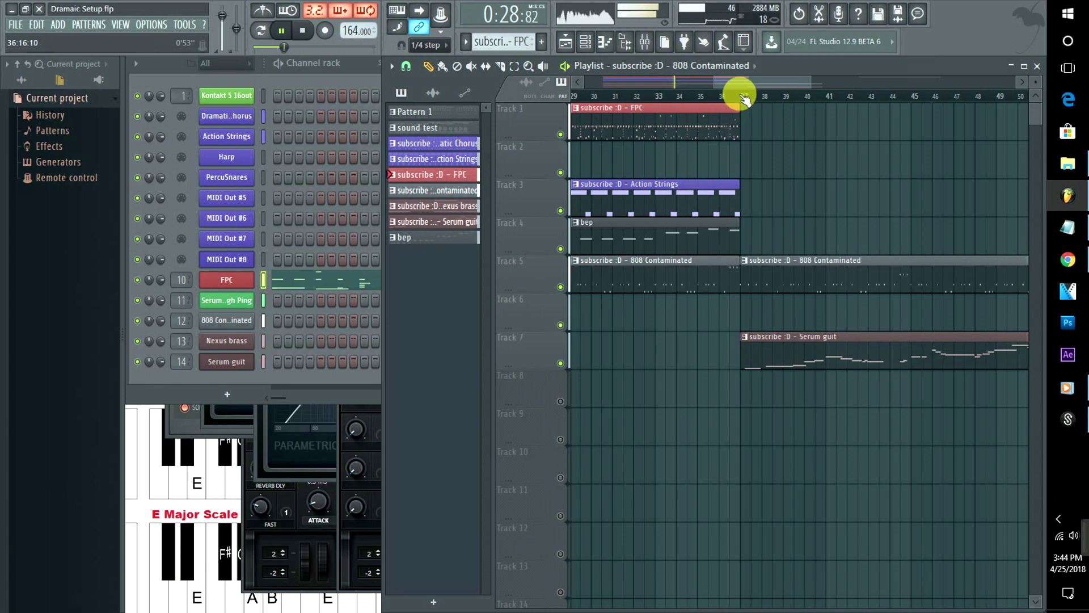
{"action": "mouse_move", "coordinate": [743, 99]}
{"action": "left_mouse_down"}
{"action": "mouse_move", "coordinate": [720, 92]}
{"action": "mouse_move", "coordinate": [726, 100]}
{"action": "left_mouse_up"}
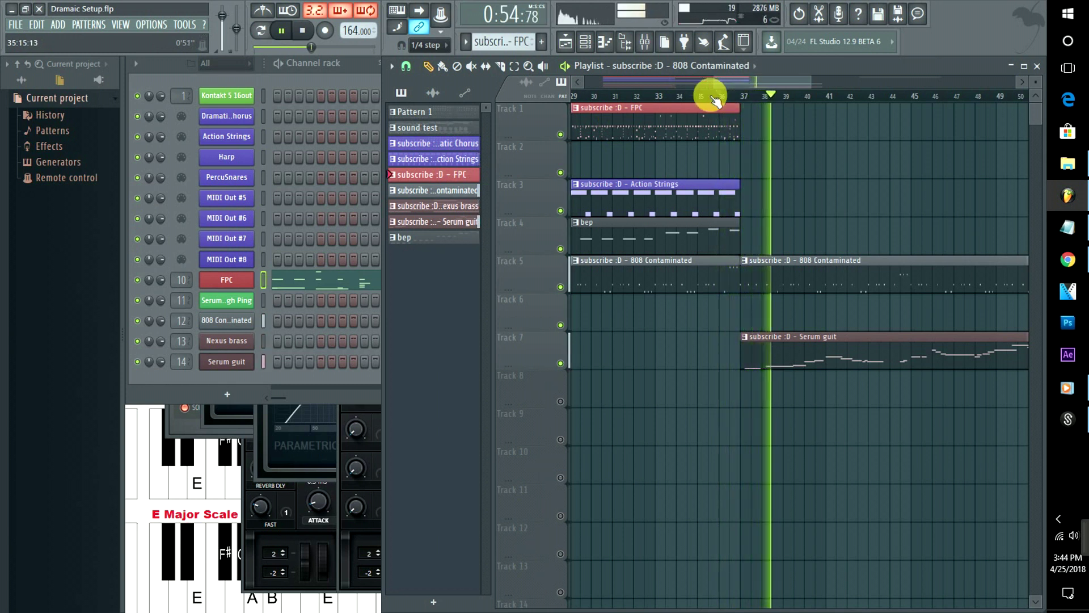
{"action": "left_click", "coordinate": [693, 96]}
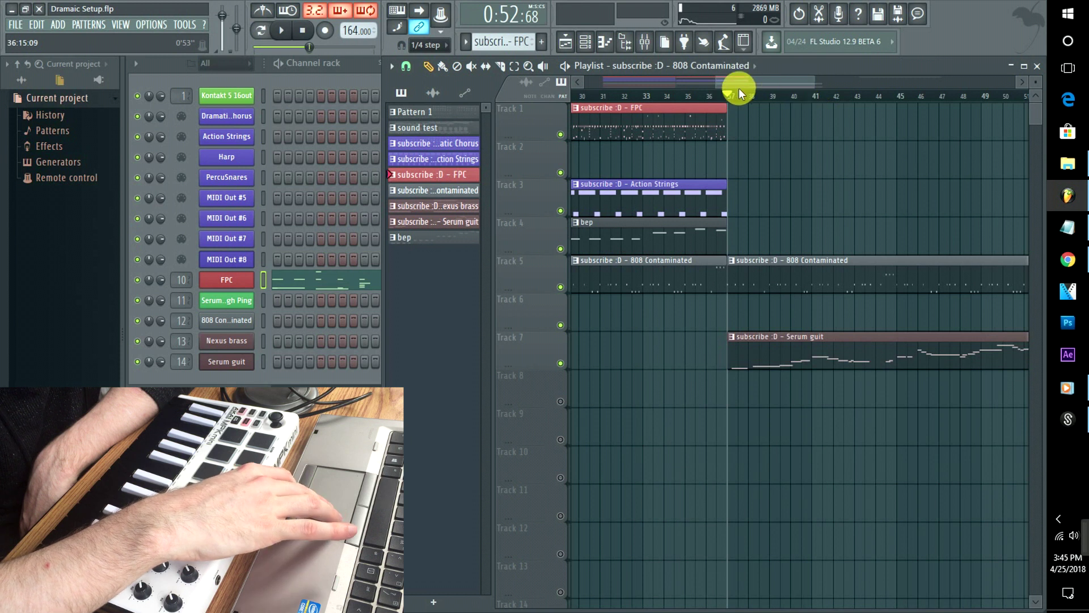
Select bars 37 to 53 in the playlist as the time range, and add a new pattern named fpc2
{"action": "left_click", "coordinate": [727, 96]}
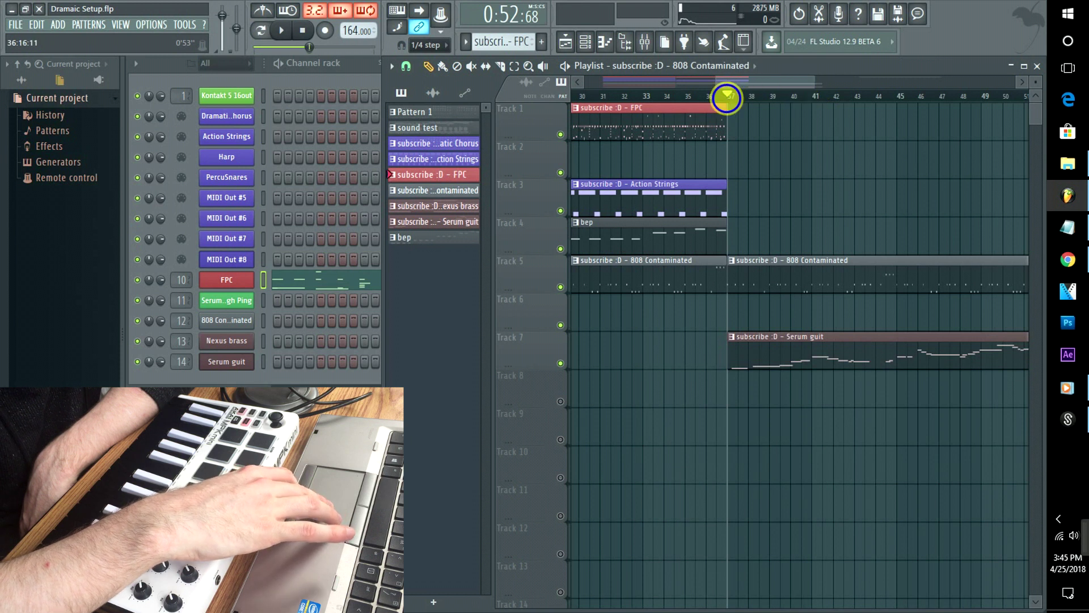
{"action": "left_click_drag", "start_coordinate": [728, 99], "coordinate": [929, 134]}
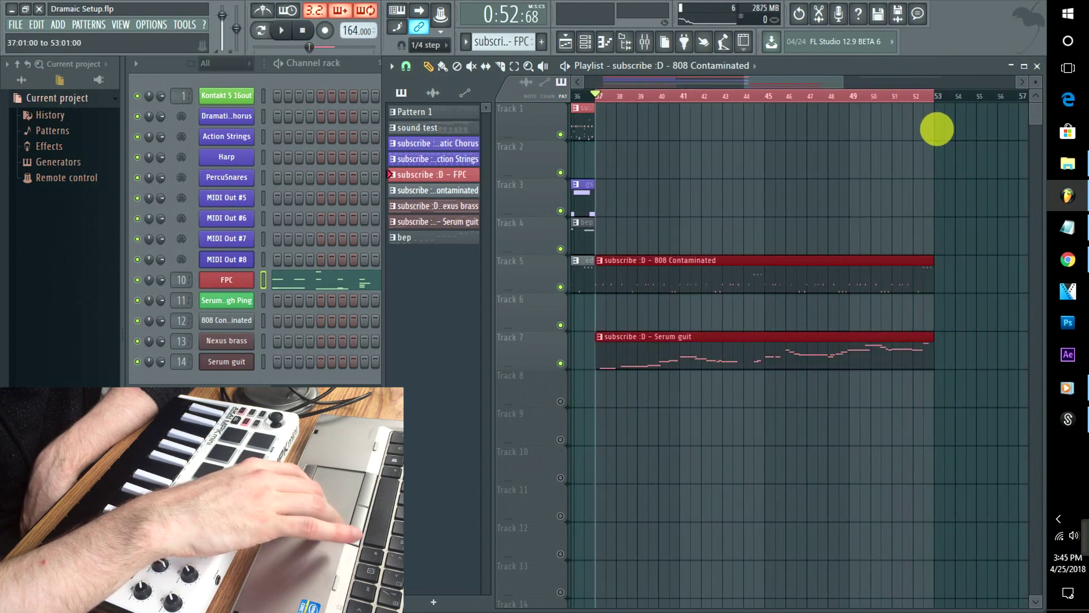
{"action": "left_click_drag", "start_coordinate": [779, 83], "coordinate": [760, 81]}
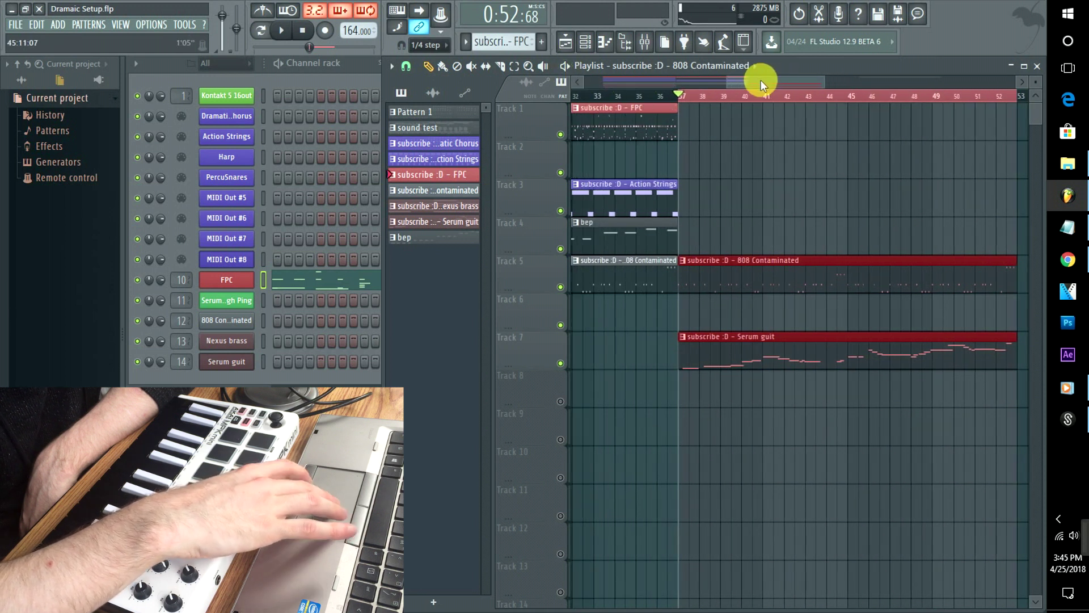
{"action": "left_click", "coordinate": [543, 41]}
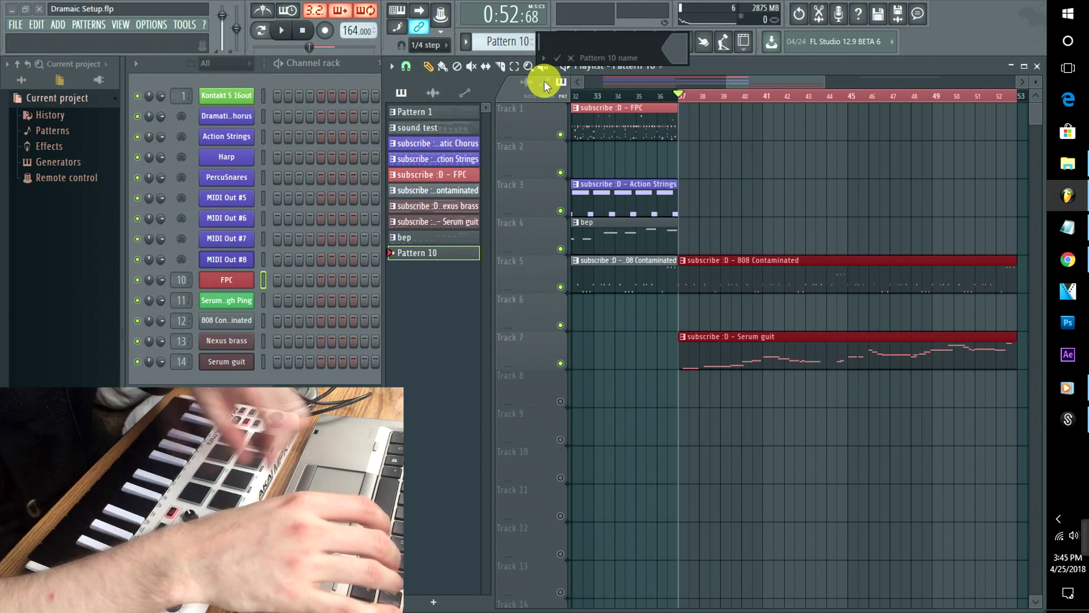
{"action": "type", "text": "fpc2"}
{"action": "key", "text": "Return"}
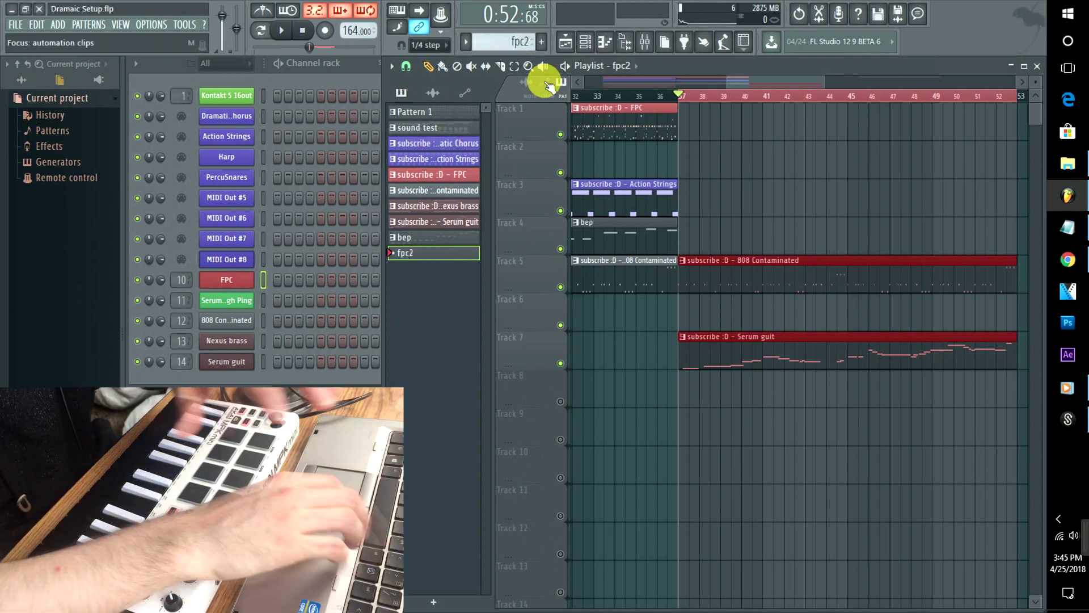
Record a new FPC part into the fpc2 pattern, with its clip on track 2 starting at bar 33
{"action": "left_click", "coordinate": [691, 161]}
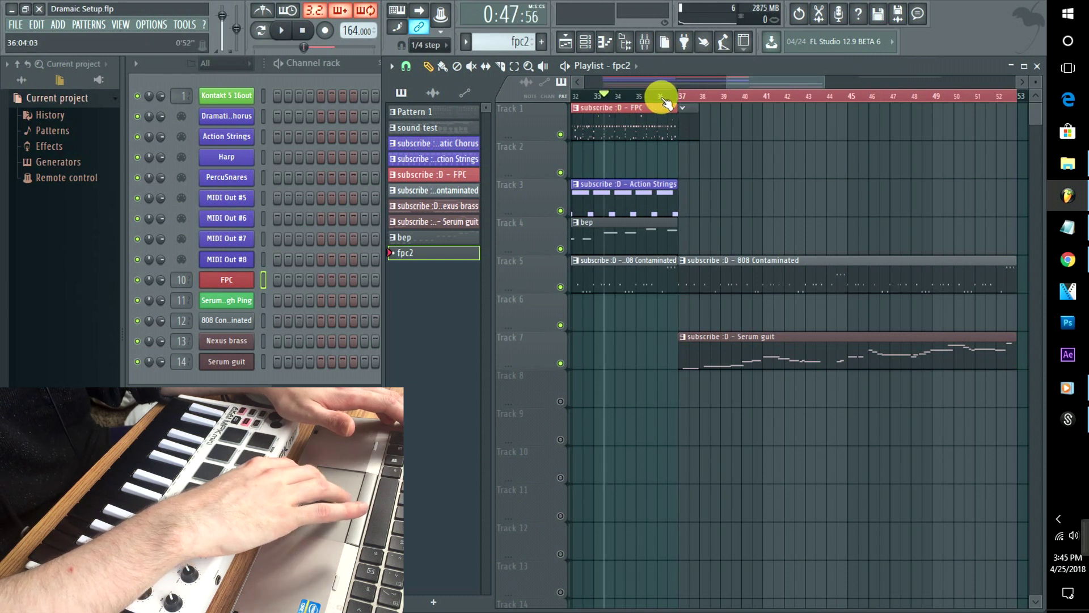
{"action": "left_click", "coordinate": [683, 110]}
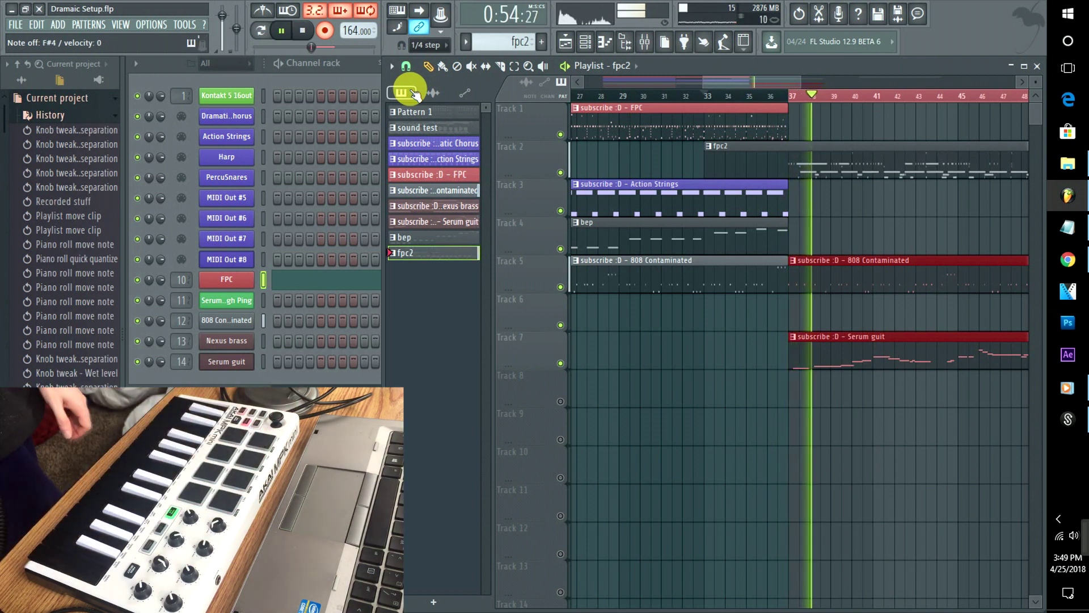
{"action": "key", "text": "space"}
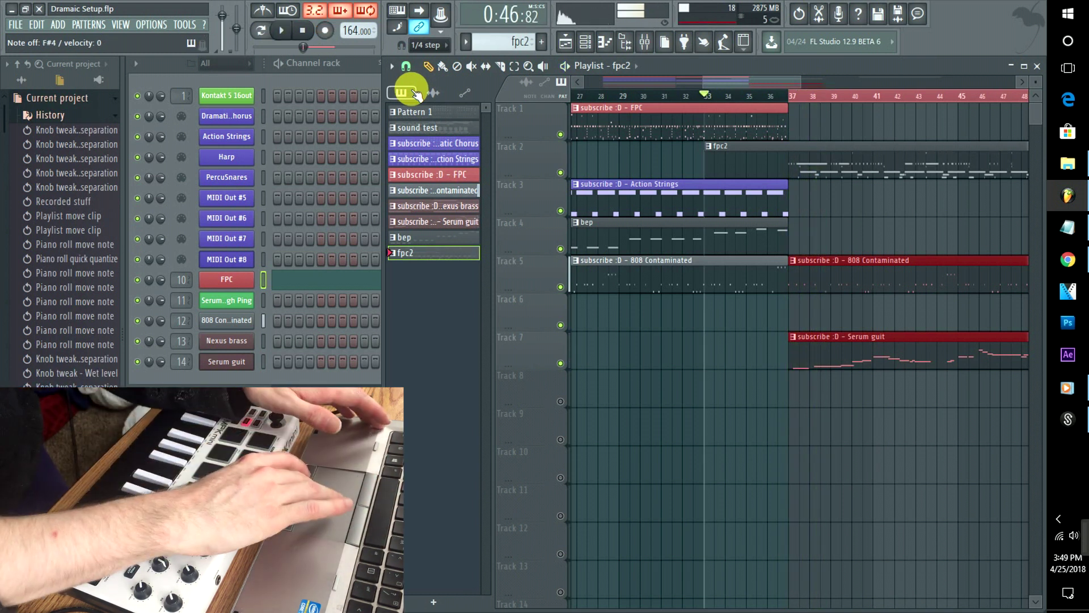
Copy the full seven-instrument section to bar 53 on tracks 1 to 7, and move the sound test clip beyond it
{"action": "left_click", "coordinate": [732, 96]}
{"action": "left_click_drag", "start_coordinate": [727, 85], "coordinate": [634, 78]}
{"action": "left_click_drag", "start_coordinate": [738, 374], "coordinate": [845, 112]}
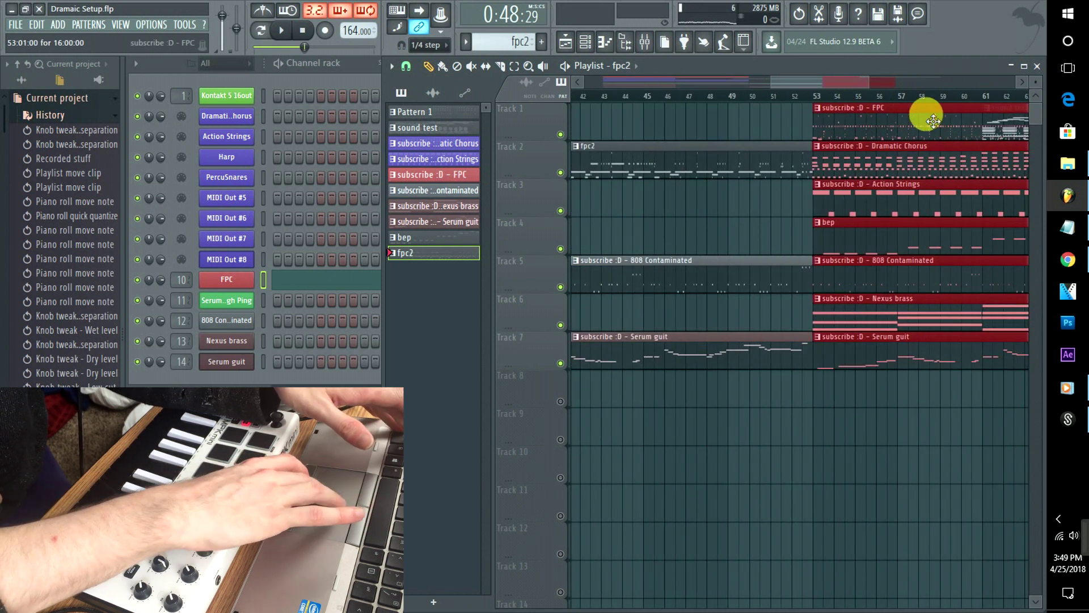
{"action": "left_click_drag", "start_coordinate": [815, 122], "coordinate": [807, 180]}
{"action": "left_click_drag", "start_coordinate": [912, 129], "coordinate": [1012, 128]}
{"action": "left_click_drag", "start_coordinate": [647, 105], "coordinate": [652, 442]}
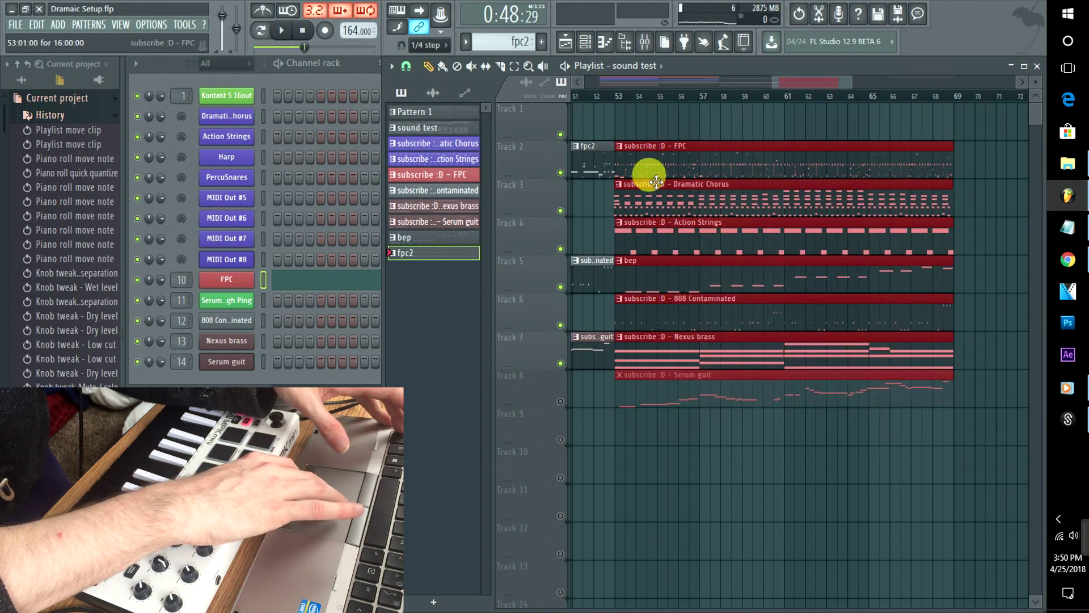
{"action": "left_click_drag", "start_coordinate": [657, 181], "coordinate": [653, 128]}
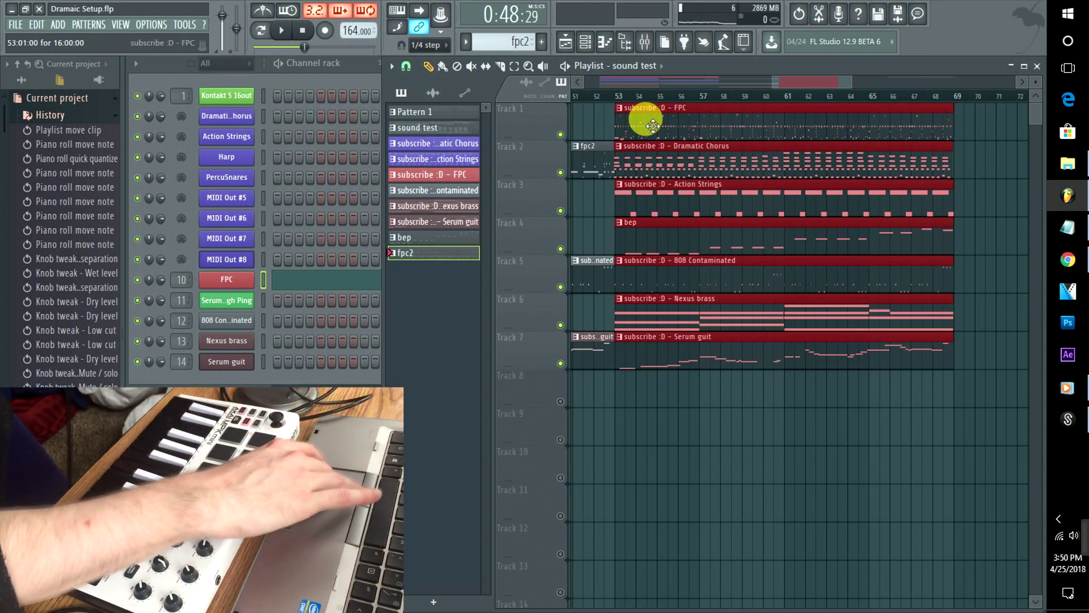
Play the fpc2 section from before bar 37, and play the transition into bar 53 from about bar 51
{"action": "left_click_drag", "start_coordinate": [786, 80], "coordinate": [716, 87]}
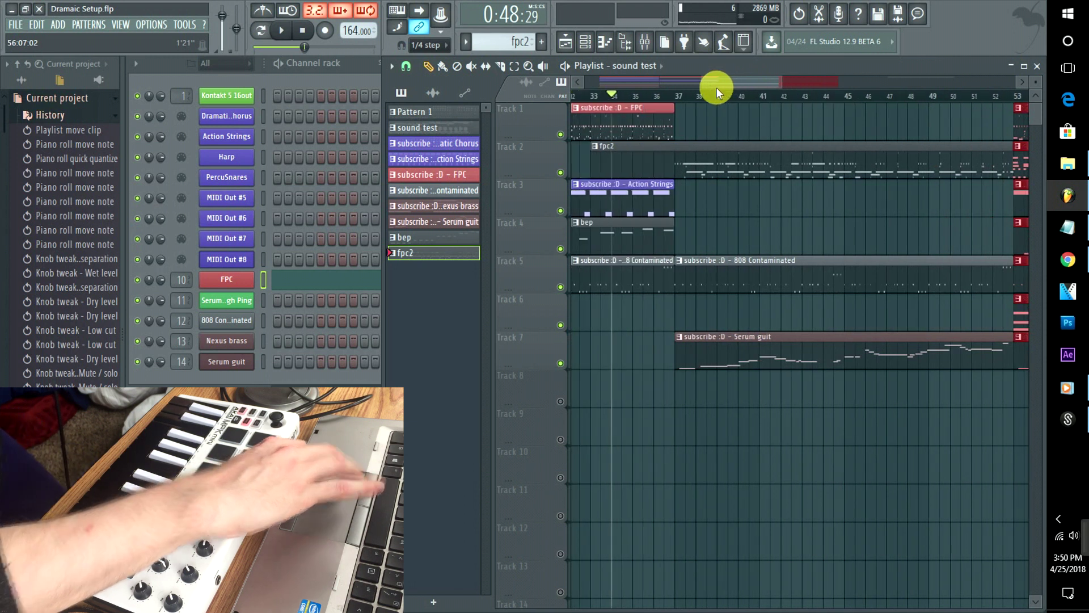
{"action": "left_click", "coordinate": [648, 99]}
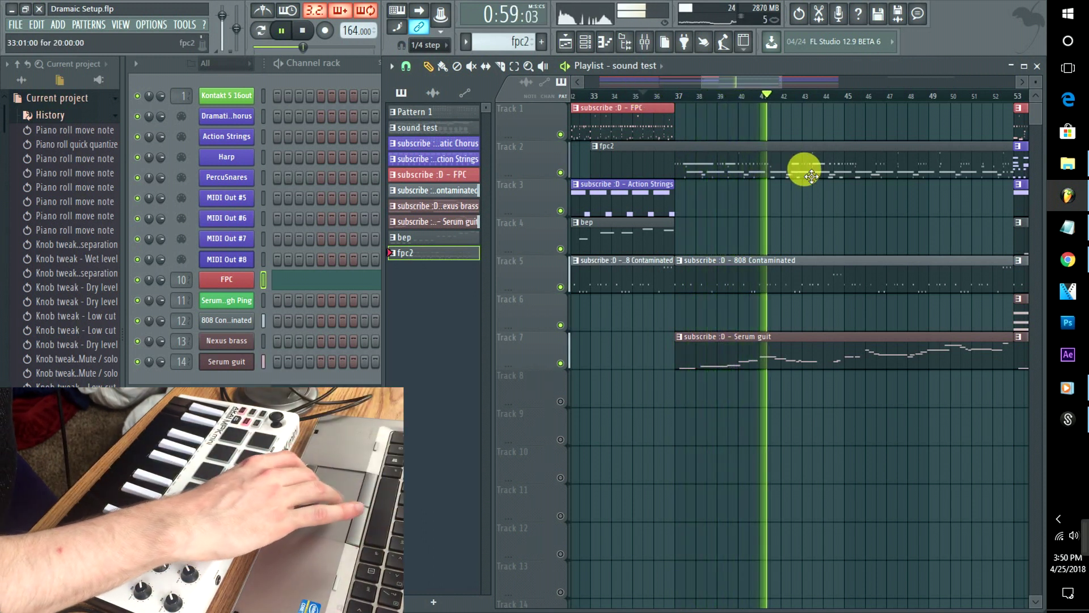
{"action": "left_click_drag", "start_coordinate": [717, 80], "coordinate": [761, 76]}
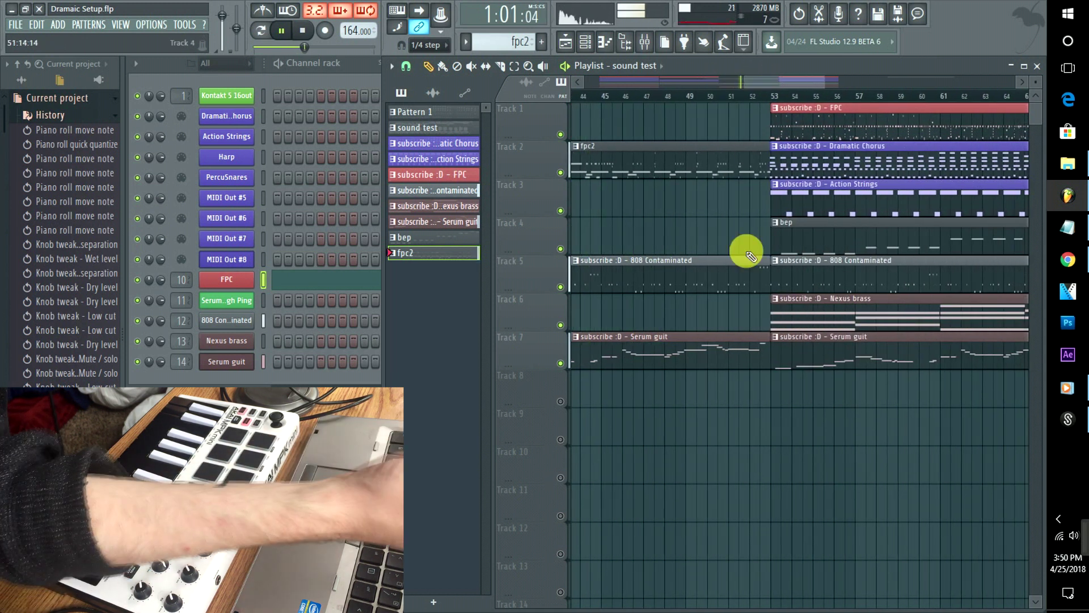
{"action": "left_click", "coordinate": [730, 95]}
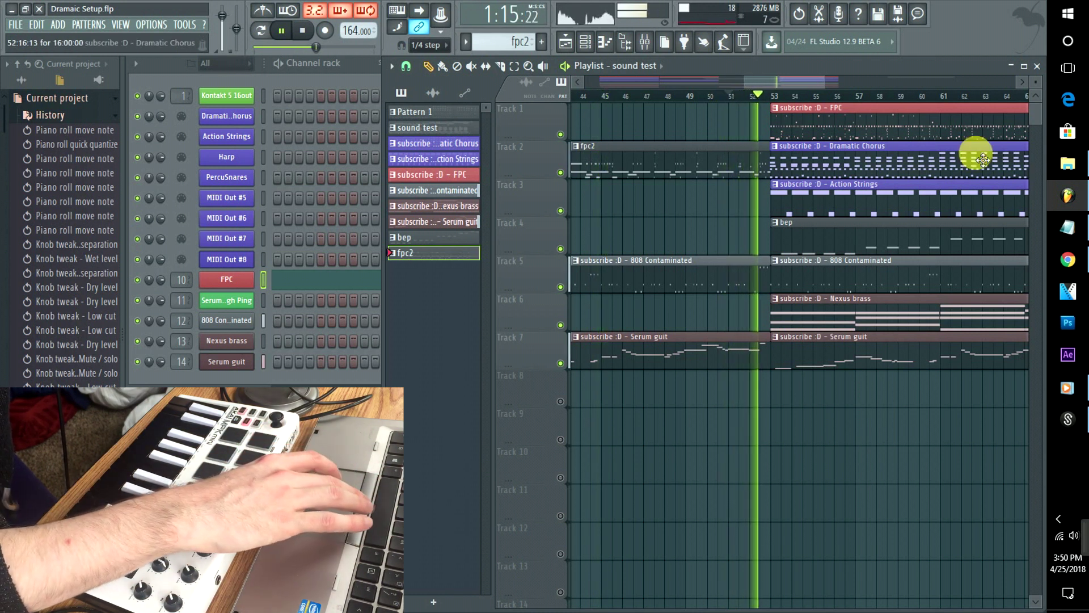
{"action": "key", "text": "space"}
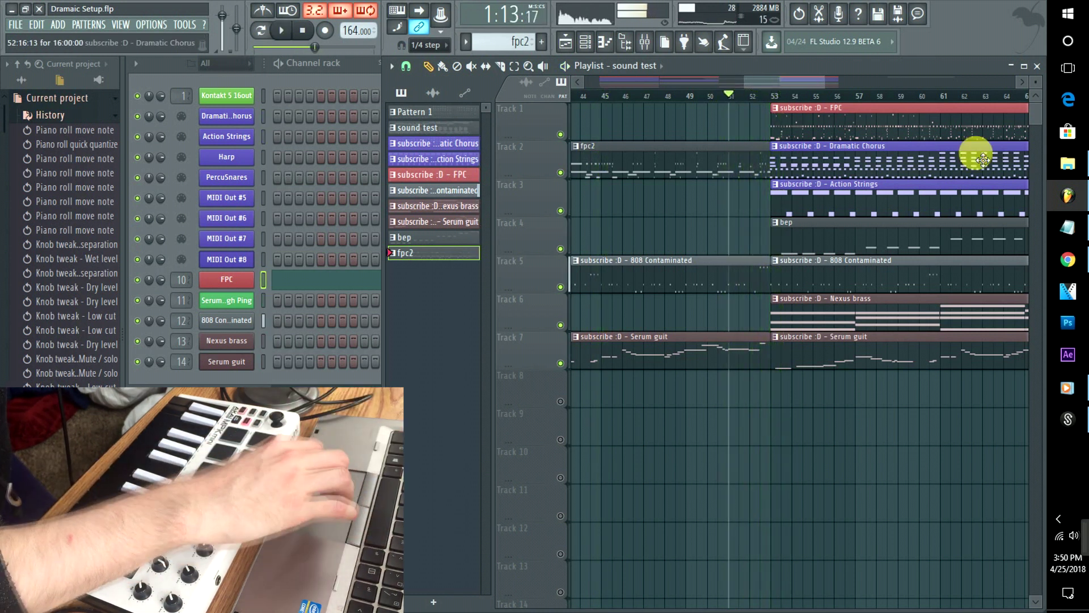
Switch to Splice, search the sample library for "riser", and preview the riser samples including VibraHit.wav and ShortRiser2.wav
{"action": "left_click", "coordinate": [1072, 430]}
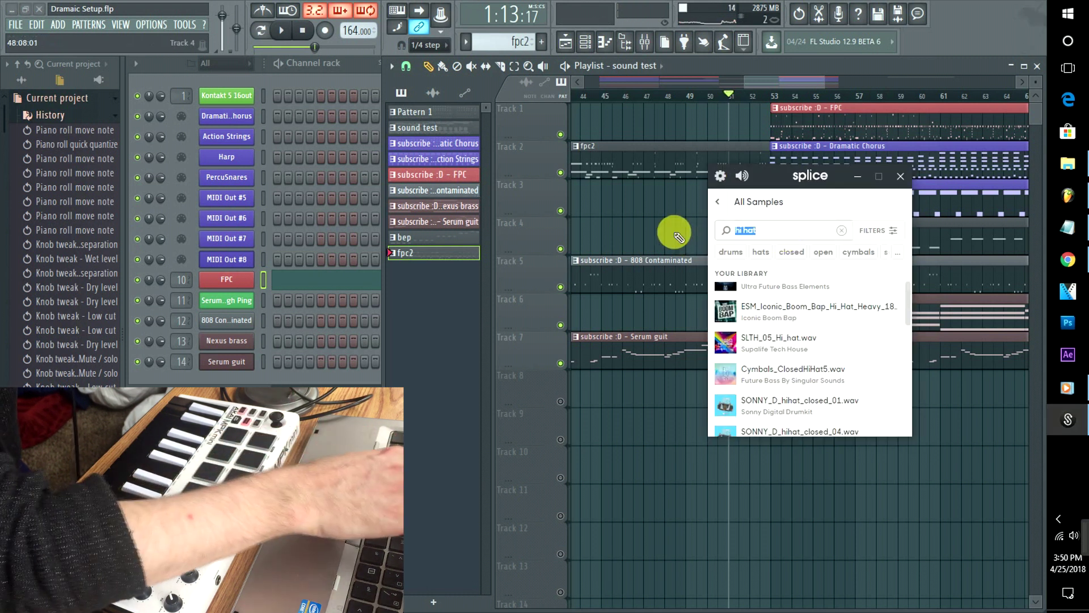
{"action": "type", "text": "siz"}
{"action": "type", "text": "er"}
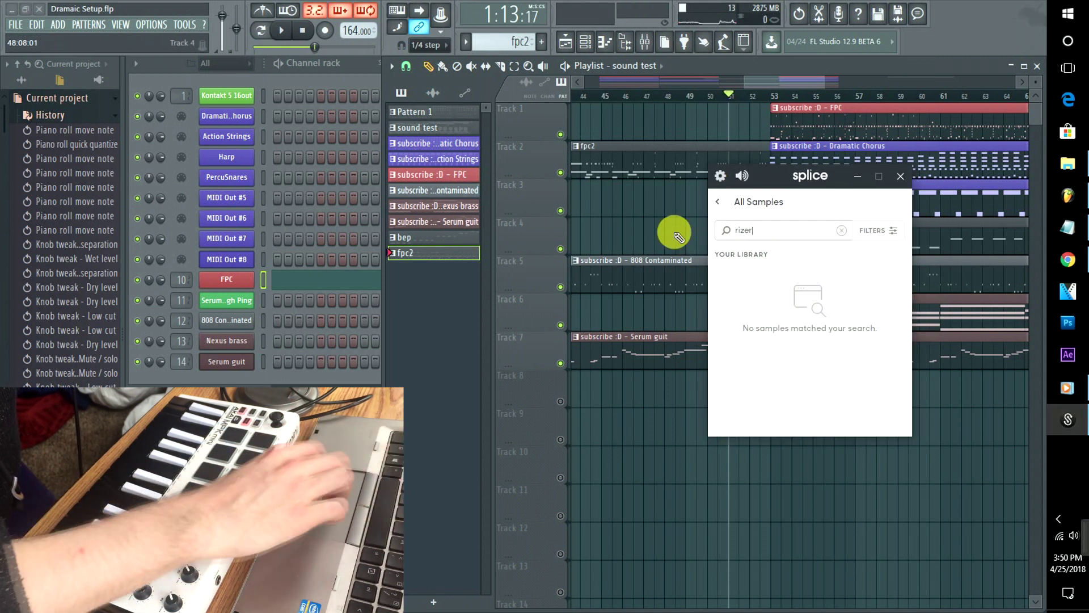
{"action": "key", "text": "BackSpace"}
{"action": "key", "text": "BackSpace"}
{"action": "key", "text": "BackSpace"}
{"action": "type", "text": "ser"}
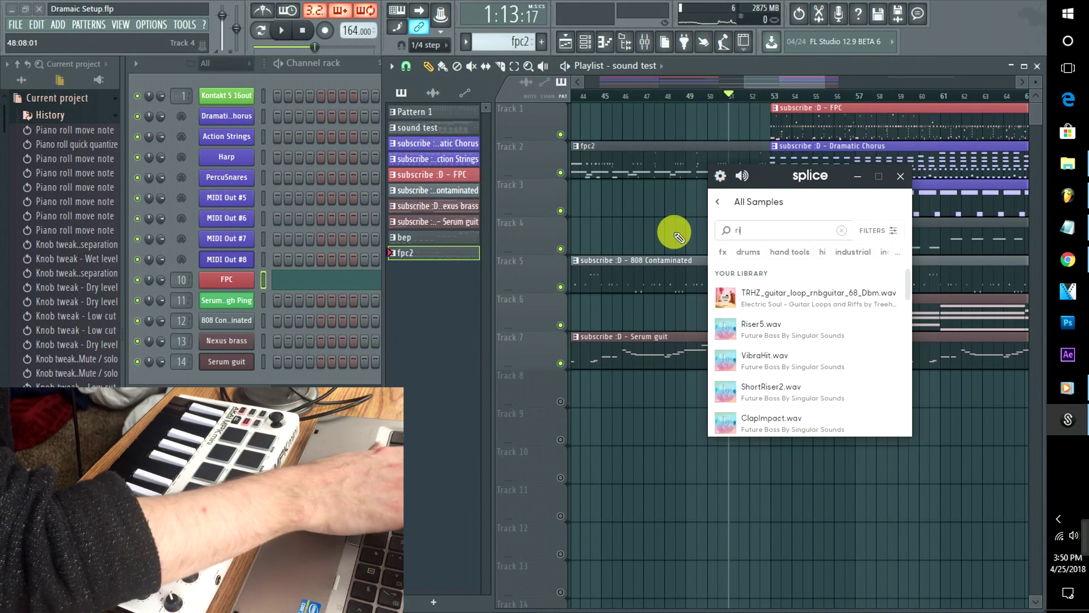
{"action": "mouse_move", "coordinate": [741, 299]}
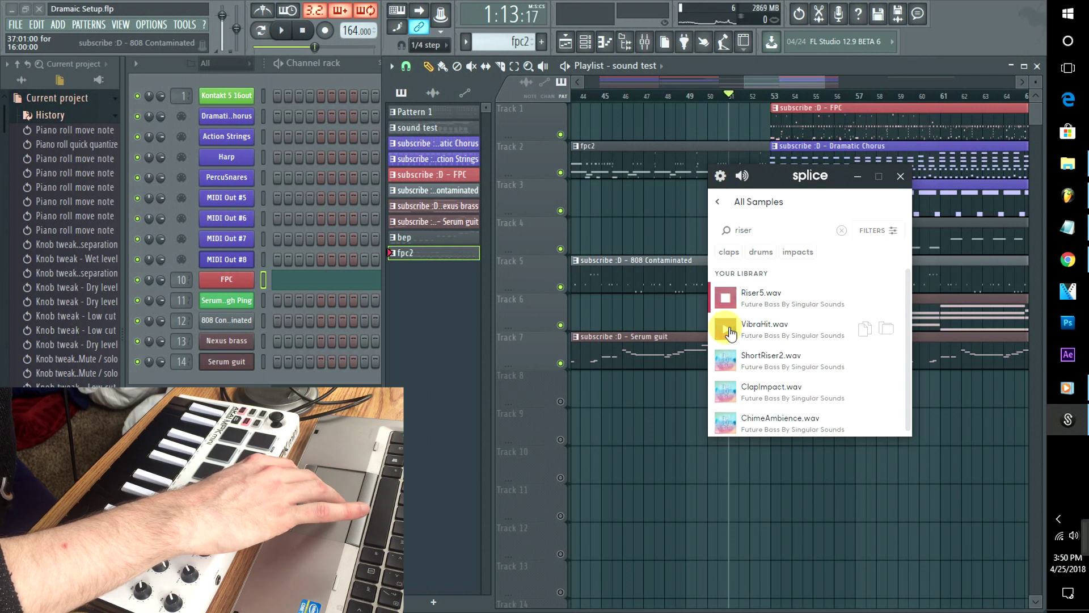
{"action": "left_click", "coordinate": [729, 329]}
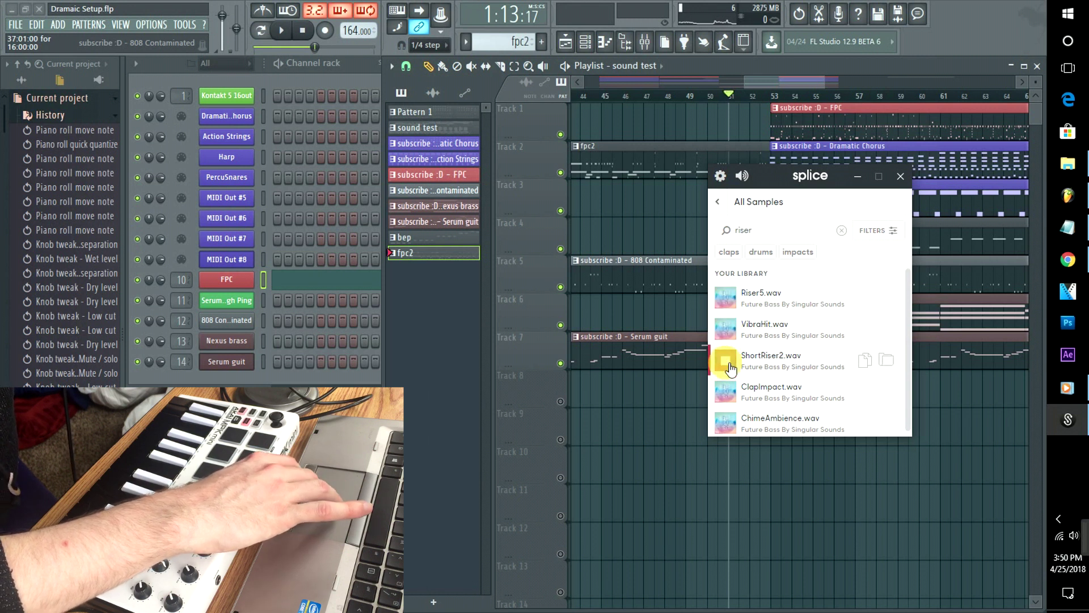
Add ShortRiser2.wav to track 1 of the FL Studio playlist so it ends at bar 53, and start playback
{"action": "left_click_drag", "start_coordinate": [771, 357], "coordinate": [710, 76]}
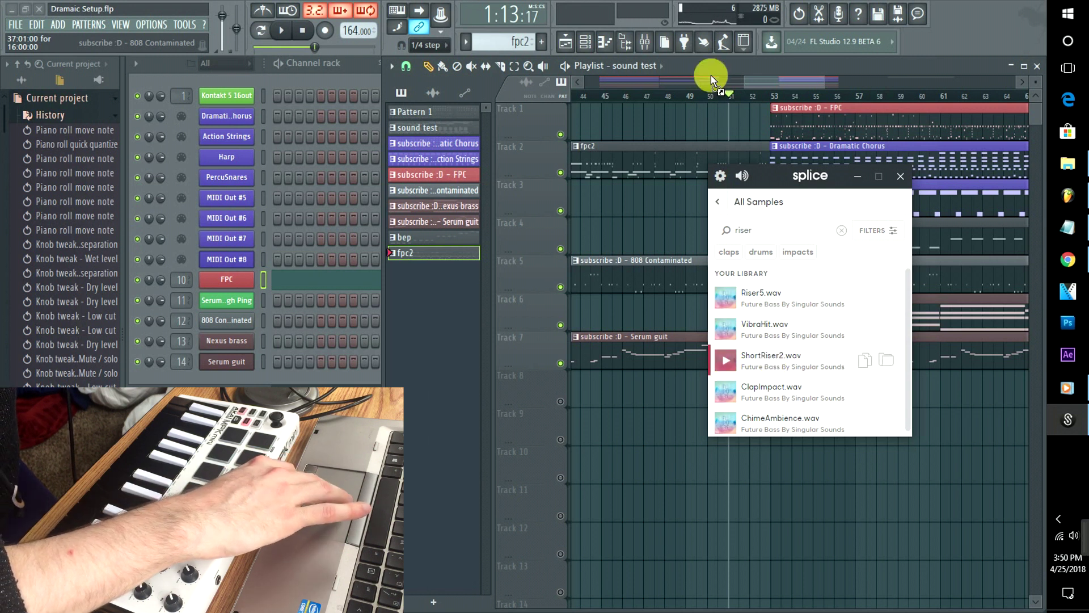
{"action": "left_click_drag", "start_coordinate": [724, 114], "coordinate": [765, 122]}
{"action": "key", "text": "space"}
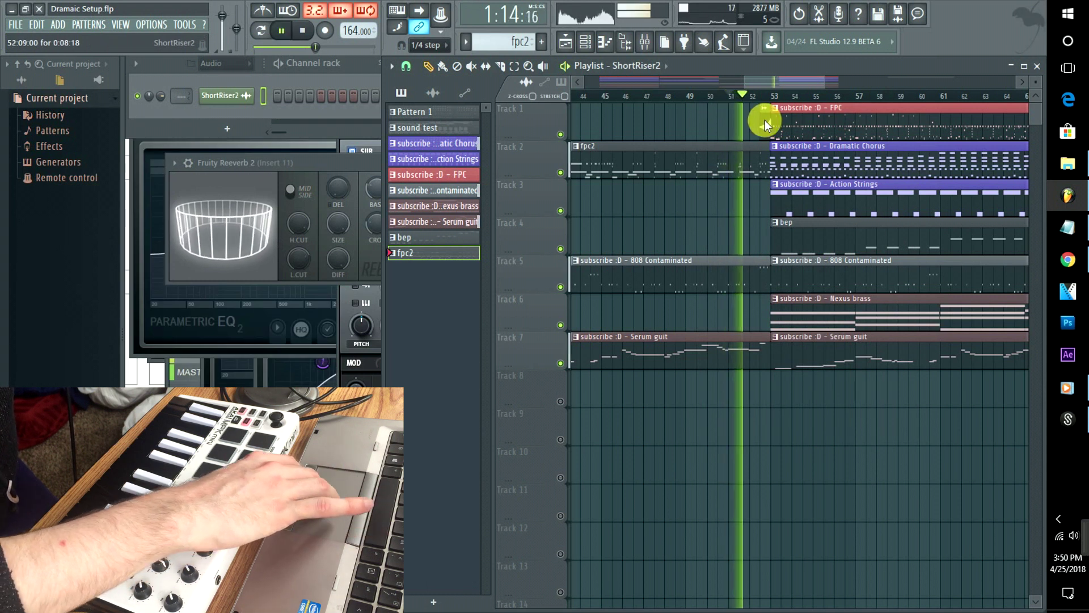
Lower the channel volume of the ShortRiser2 sample, and replay the transition into bar 53 to judge the riser
{"action": "double_click", "coordinate": [764, 115]}
{"action": "left_click_drag", "start_coordinate": [468, 202], "coordinate": [471, 238]}
{"action": "left_click", "coordinate": [757, 97]}
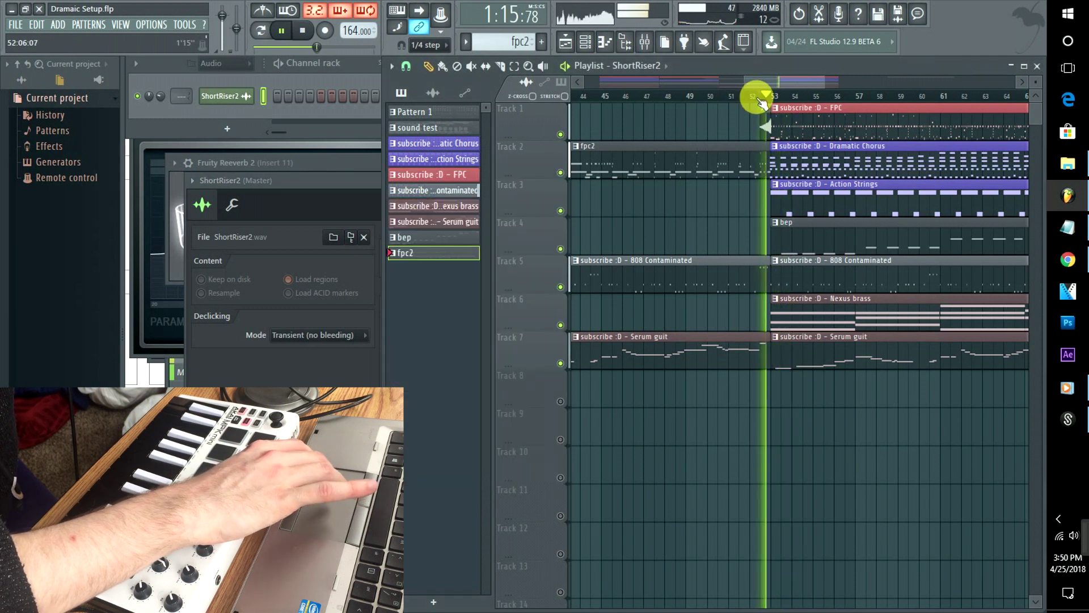
{"action": "left_click", "coordinate": [737, 98]}
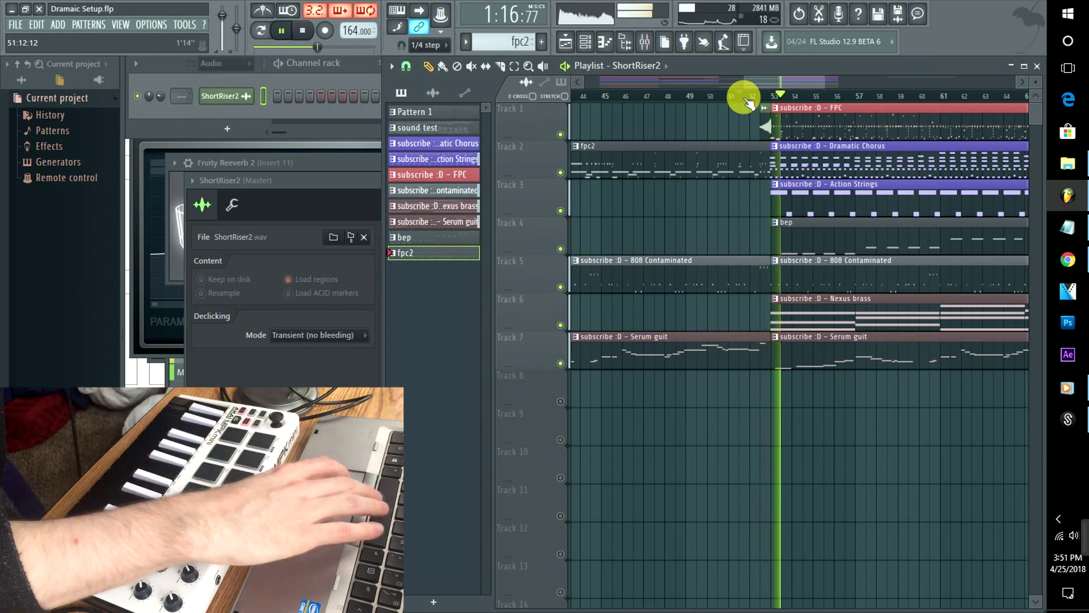
{"action": "key", "text": "space"}
{"action": "left_click", "coordinate": [731, 96]}
{"action": "key", "text": "space"}
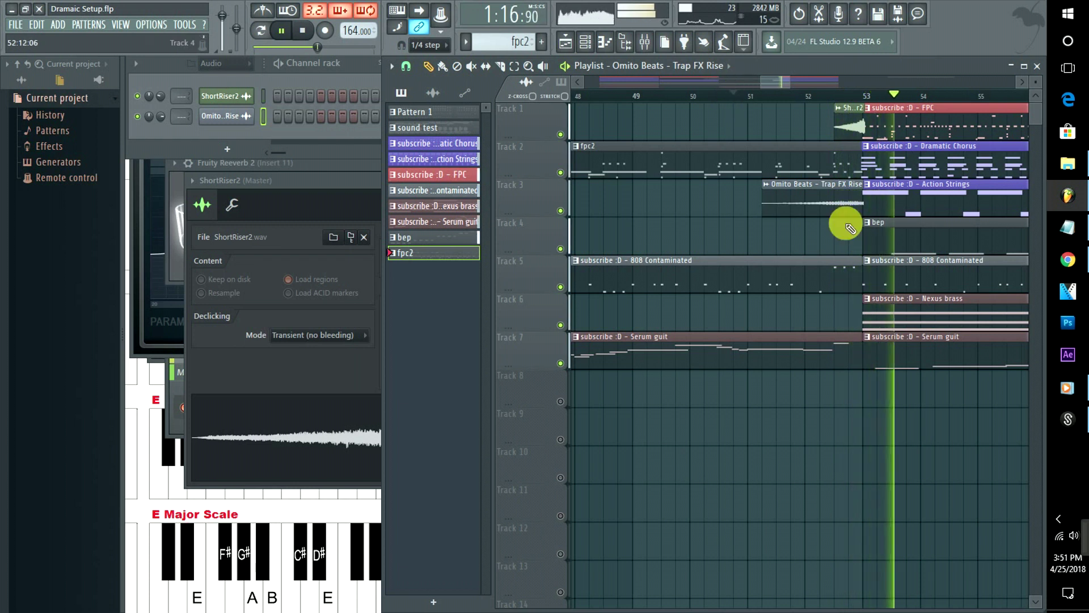
Lower the channel volume of the Omito Beats - Trap FX Rise sample on track 3, and stop playback
{"action": "double_click", "coordinate": [826, 196]}
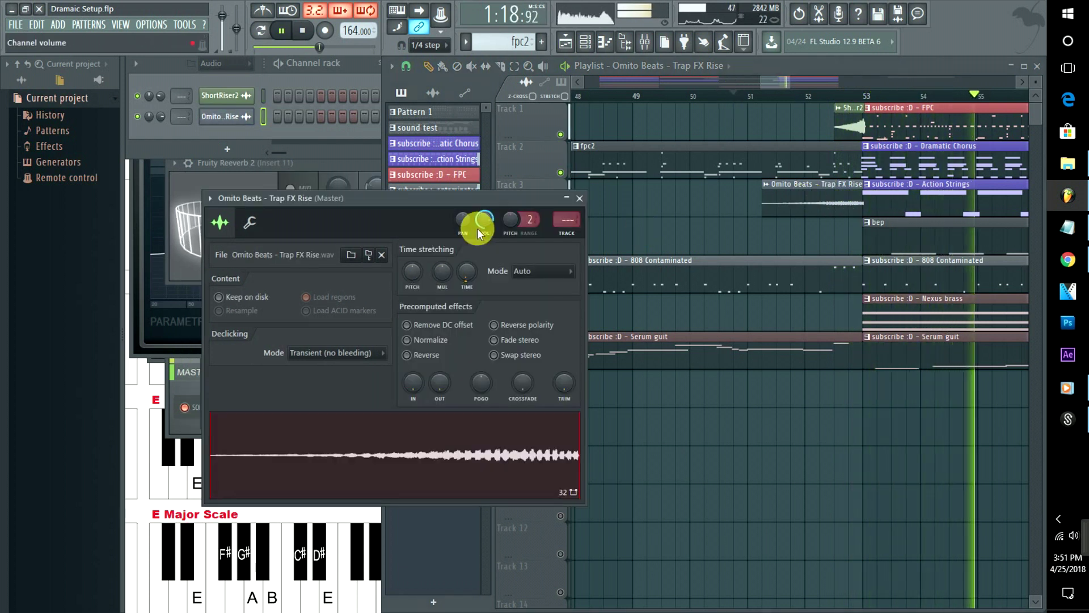
{"action": "left_click_drag", "start_coordinate": [484, 220], "coordinate": [484, 228]}
{"action": "key", "text": "space"}
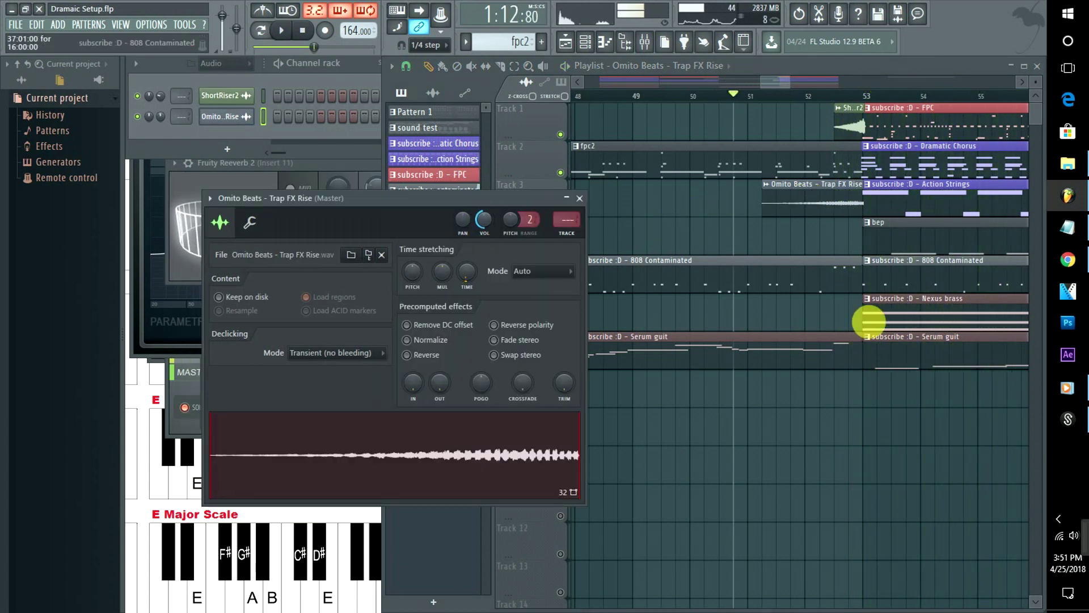
Switch to Splice, search the sample library for "crash", and preview crash samples including Cymbals_Crash2.wav and KSHMR_Crash_05.aif
{"action": "left_click", "coordinate": [1068, 419]}
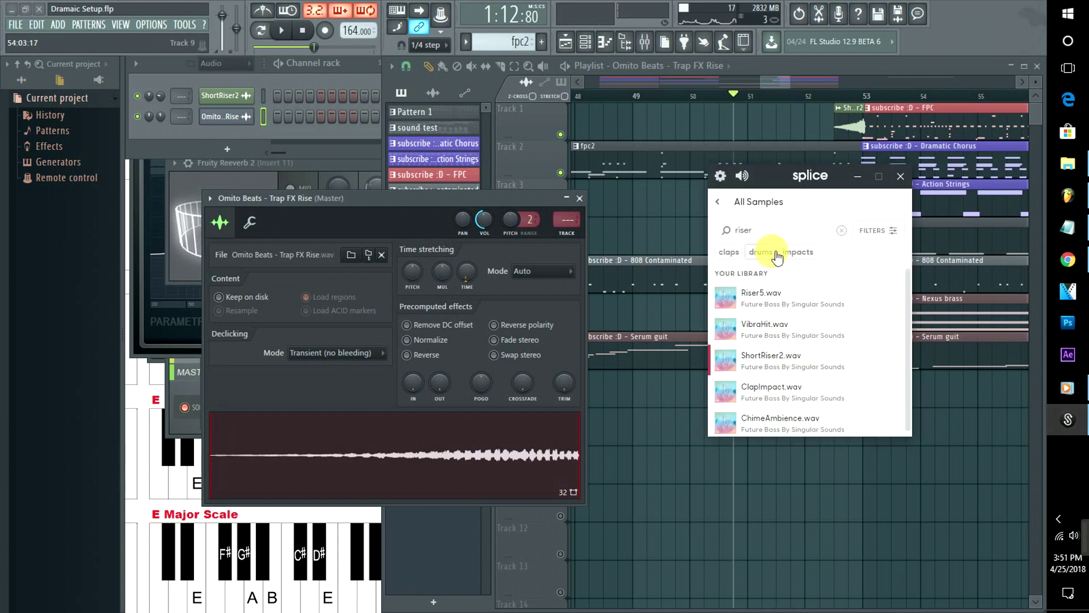
{"action": "left_click_drag", "start_coordinate": [754, 229], "coordinate": [702, 238]}
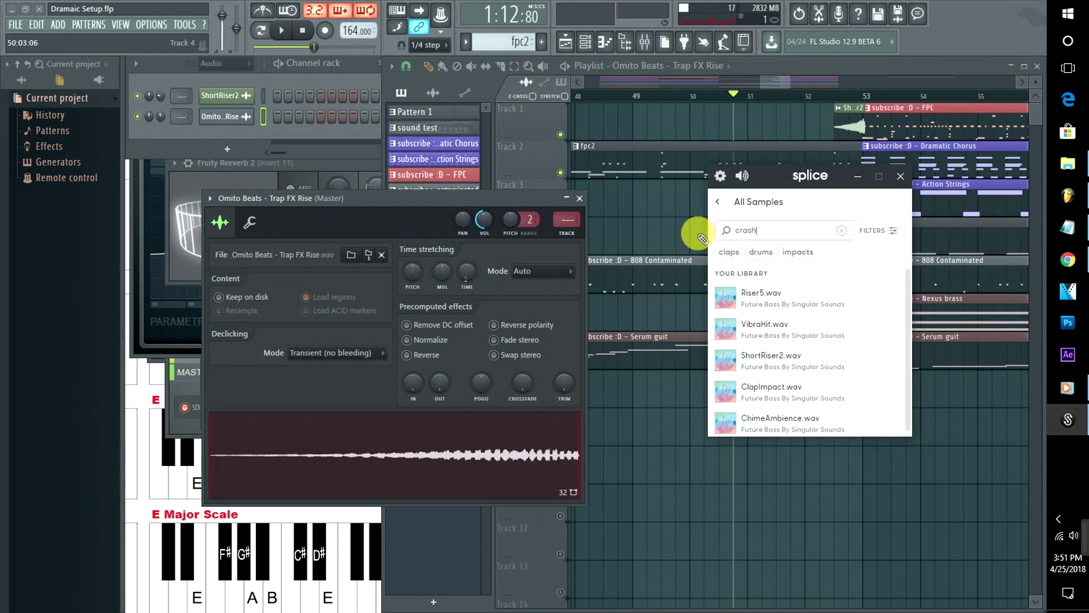
{"action": "left_click", "coordinate": [727, 296]}
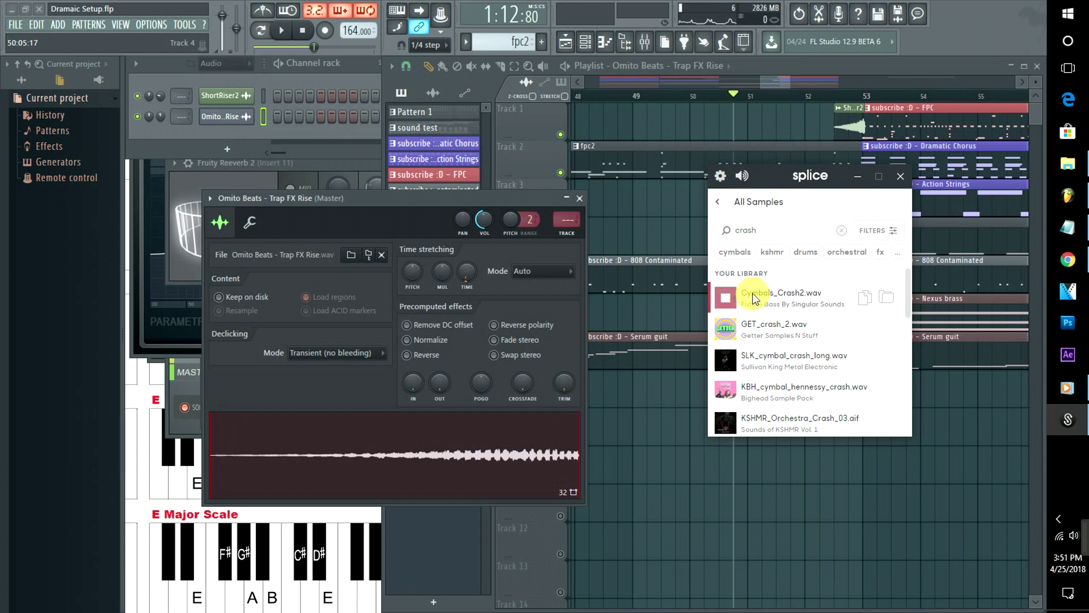
{"action": "left_click", "coordinate": [724, 335]}
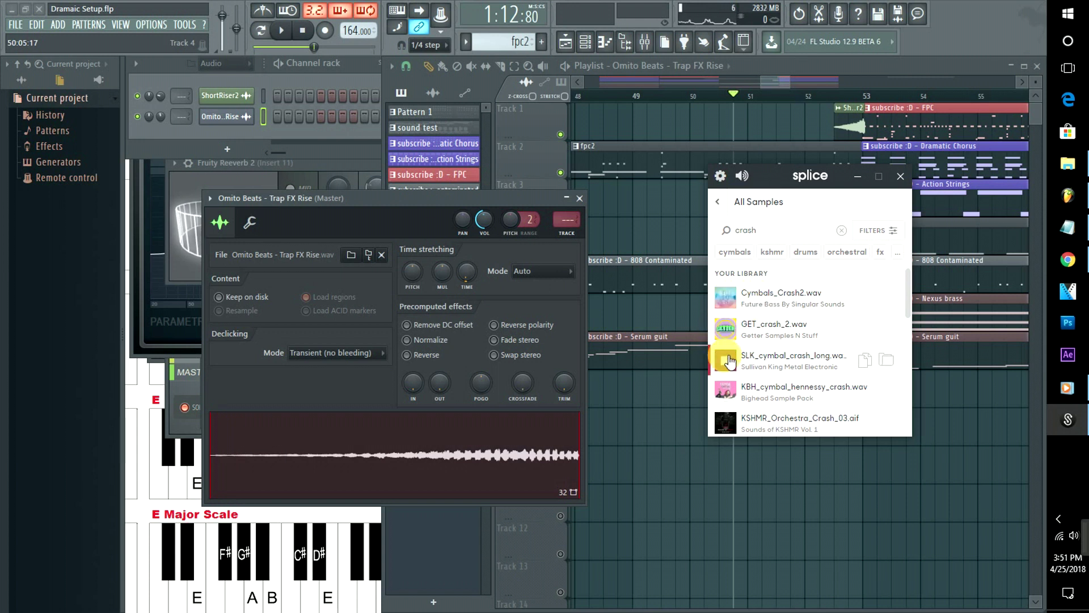
{"action": "left_click", "coordinate": [727, 423]}
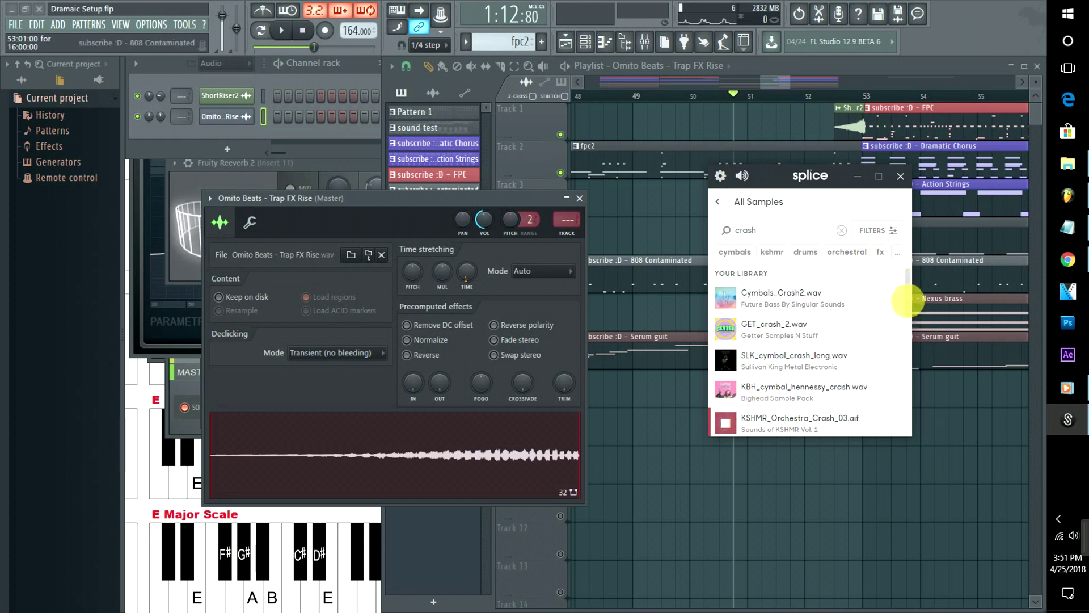
{"action": "scroll", "coordinate": [906, 315], "scroll_direction": "down", "scroll_amount": 3}
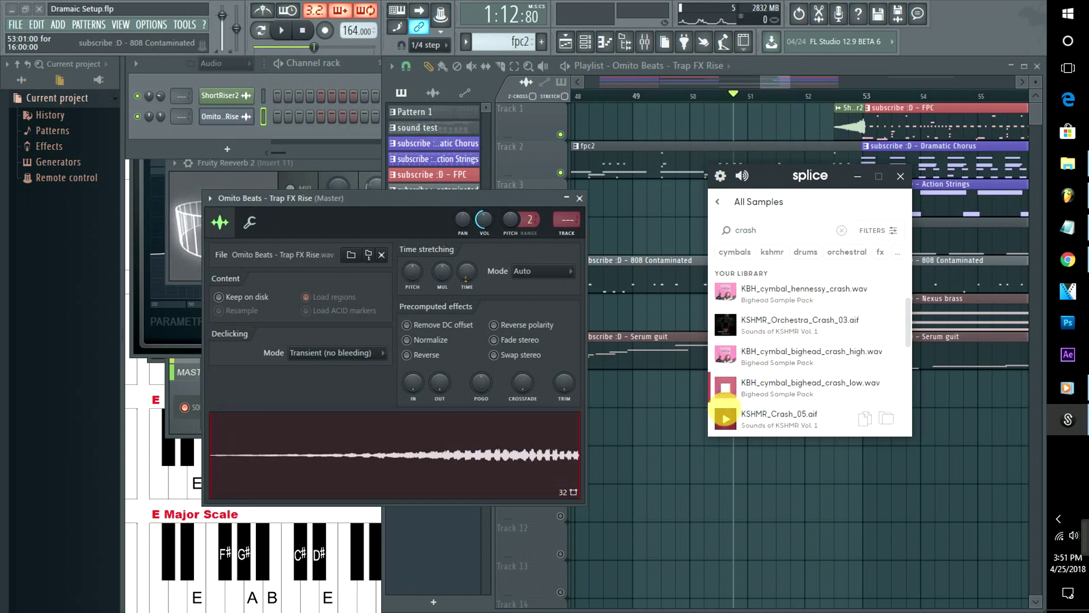
{"action": "left_click", "coordinate": [726, 419]}
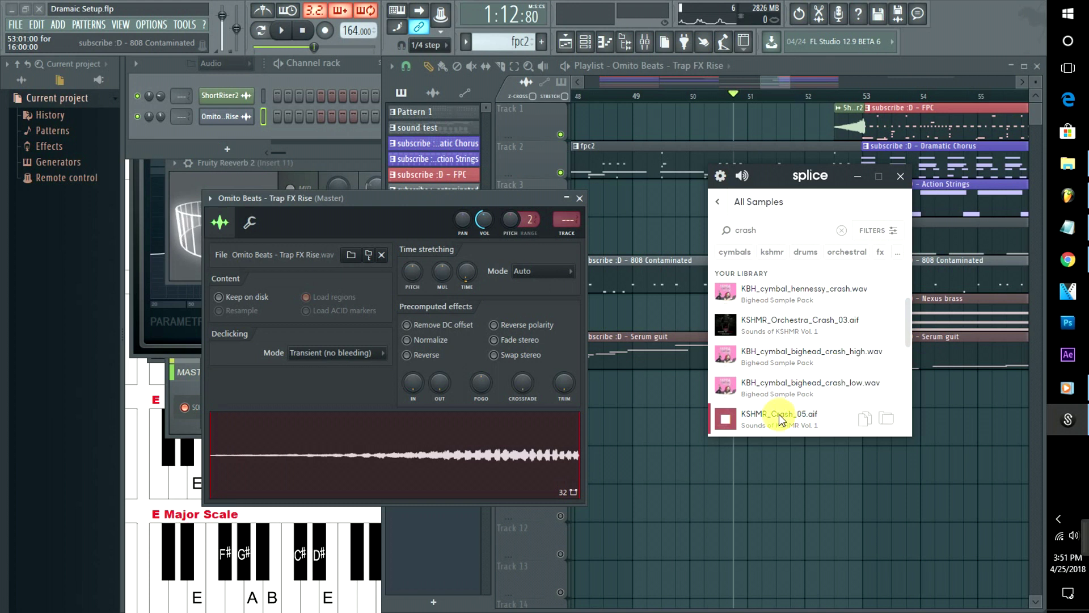
Add KSHMR_Crash_05.aif to track 8 of the FL Studio playlist at bar 53 and enable that track
{"action": "left_click_drag", "start_coordinate": [773, 418], "coordinate": [898, 382]}
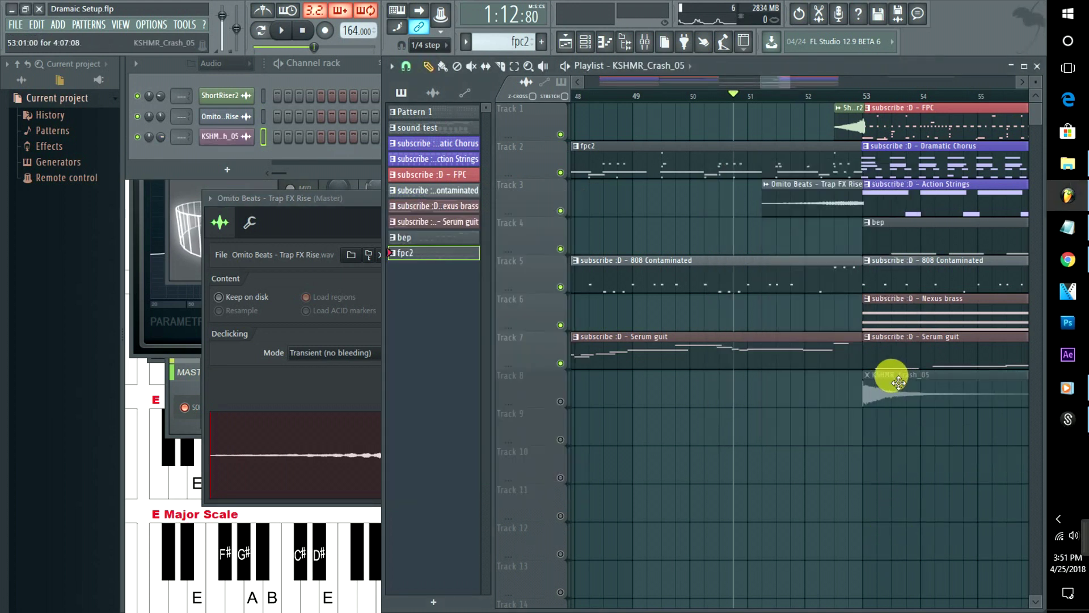
{"action": "left_click", "coordinate": [561, 402]}
Adjust the channel volume of the KSHMR_Crash_05 sample and replay the transition into bar 53 to judge the crash
{"action": "double_click", "coordinate": [909, 401]}
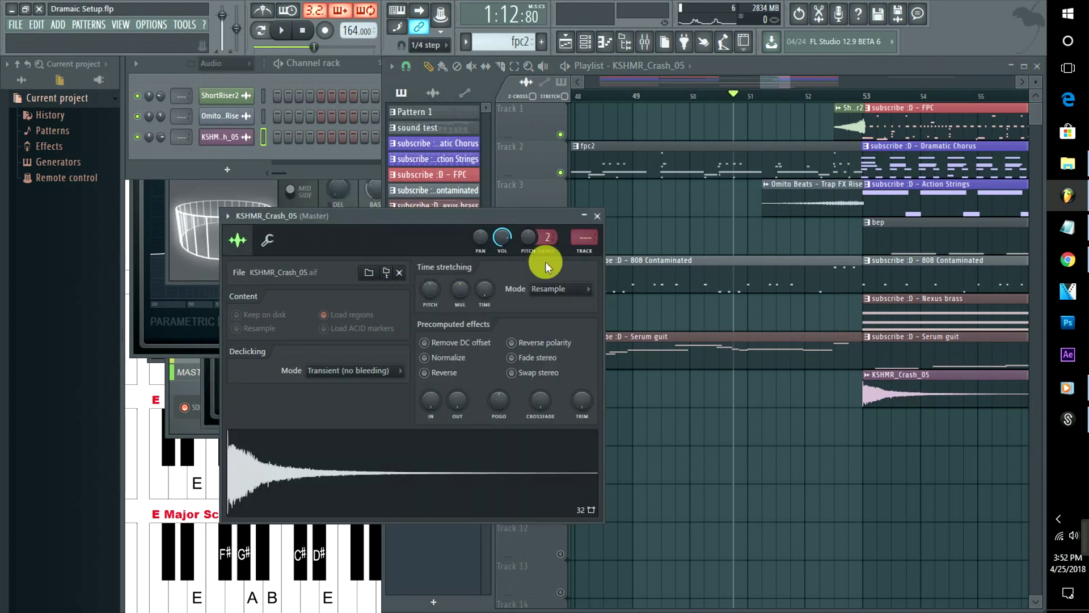
{"action": "left_click", "coordinate": [824, 100]}
{"action": "key", "text": "space"}
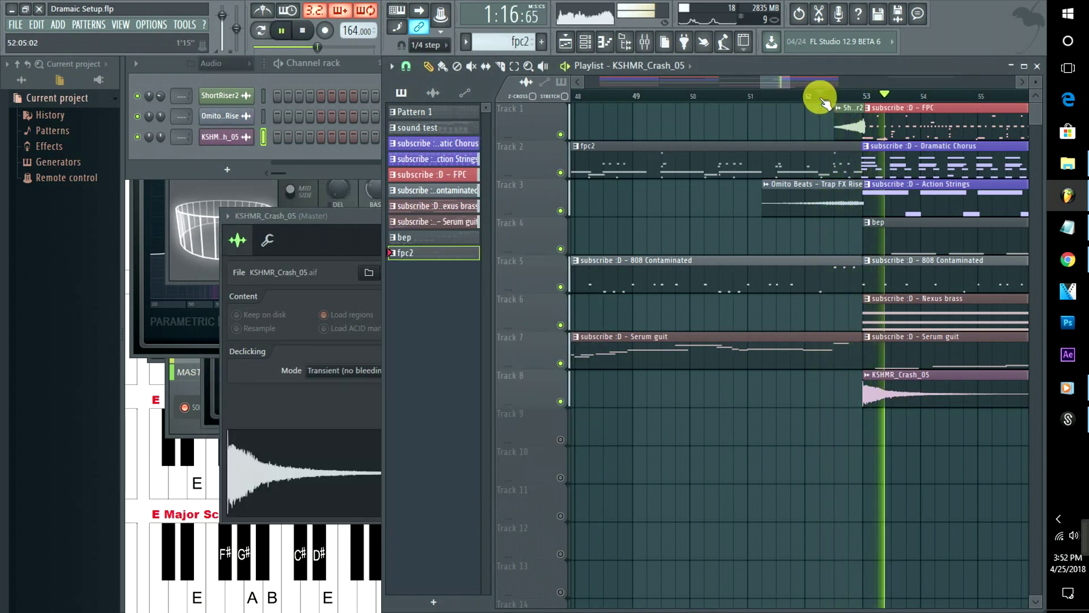
{"action": "double_click", "coordinate": [887, 384]}
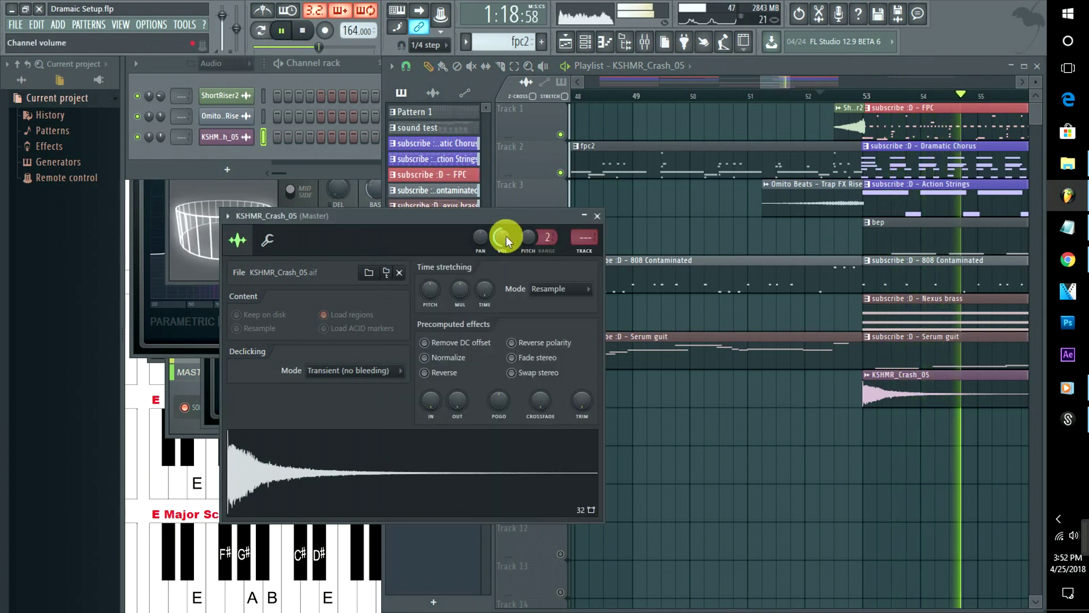
{"action": "left_click", "coordinate": [744, 95]}
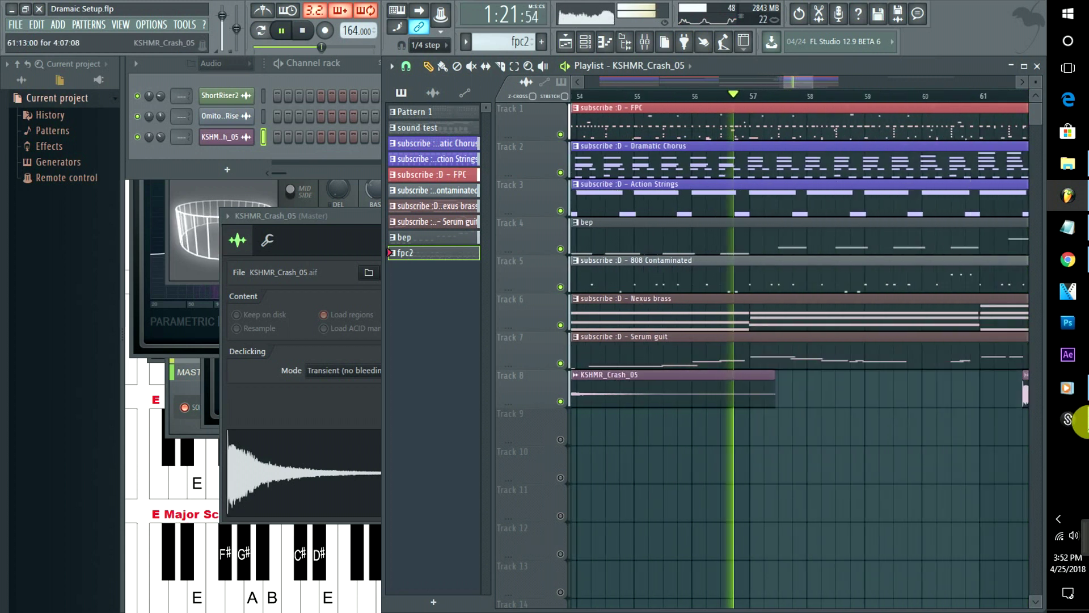
Place a second KSHMR_Crash_05 clip on track 8 at bar 61, with a ShortRiser2 clip ending where it starts
{"action": "left_click_drag", "start_coordinate": [1087, 421], "coordinate": [896, 437]}
{"action": "left_click_drag", "start_coordinate": [822, 79], "coordinate": [809, 109]}
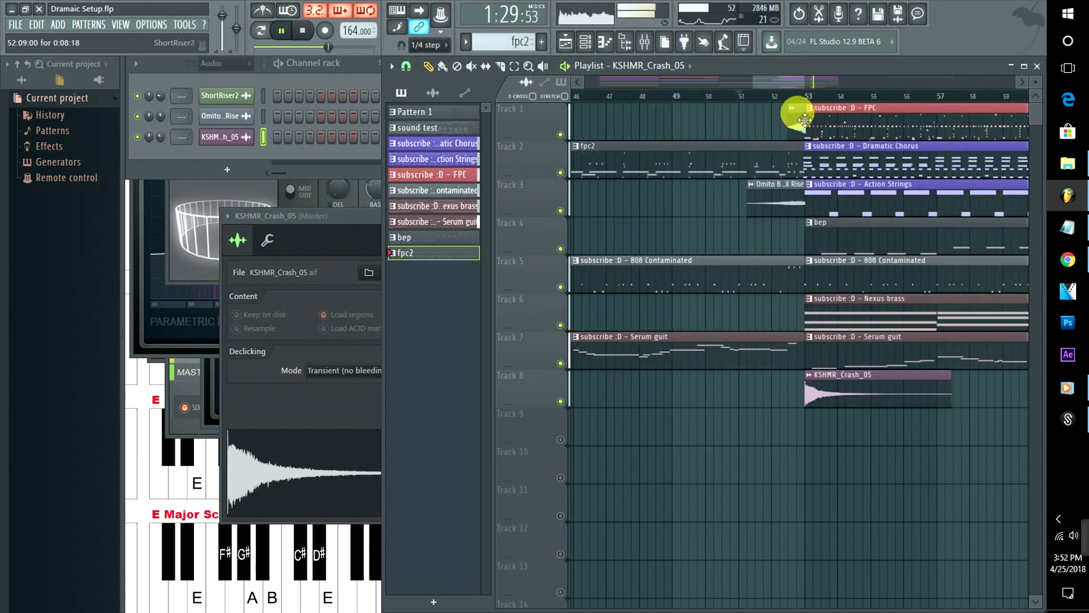
{"action": "left_click", "coordinate": [802, 126]}
{"action": "left_click_drag", "start_coordinate": [962, 455], "coordinate": [924, 395]}
Replay the transitions into bars 61 and 53, and lower the KSHMR_Crash_05 channel volume further
{"action": "left_click", "coordinate": [875, 97]}
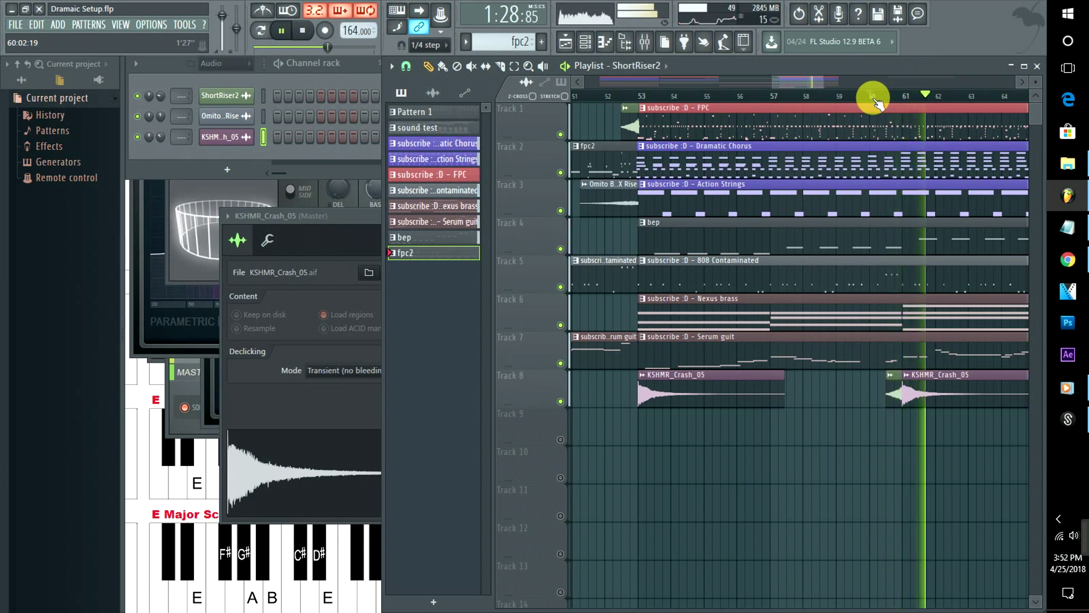
{"action": "left_click", "coordinate": [627, 95]}
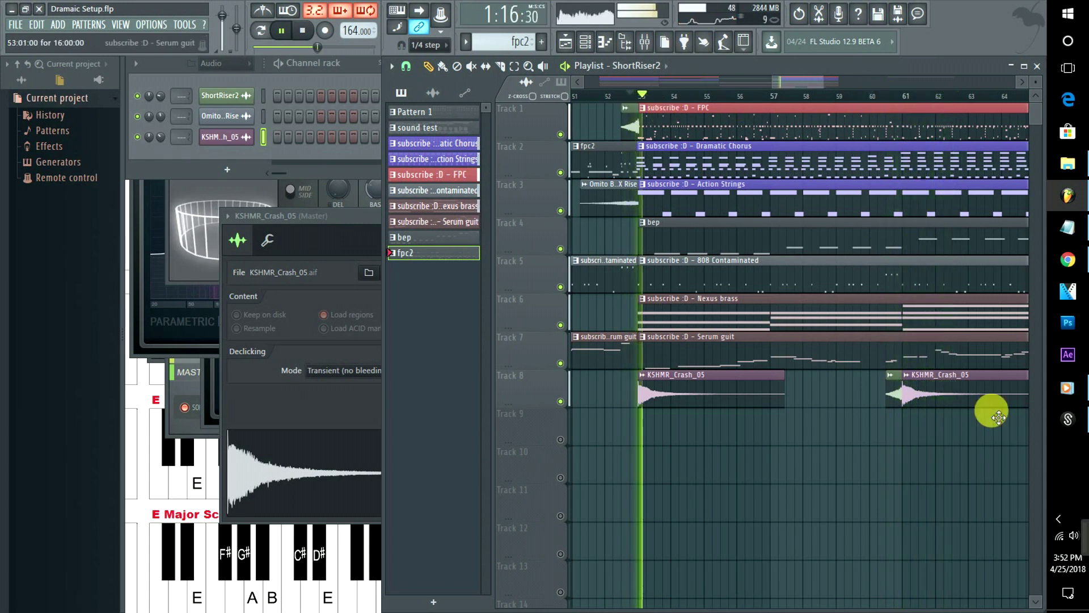
{"action": "double_click", "coordinate": [987, 402]}
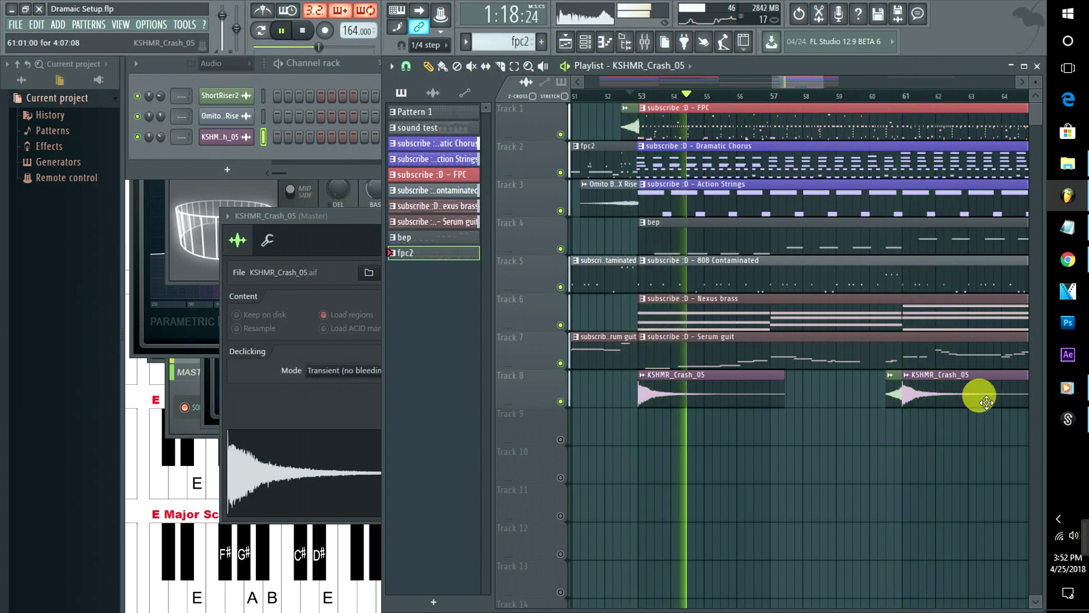
{"action": "left_click_drag", "start_coordinate": [502, 238], "coordinate": [502, 252]}
Replay the transition into bar 61, stop playback, and save the project
{"action": "left_click", "coordinate": [863, 94]}
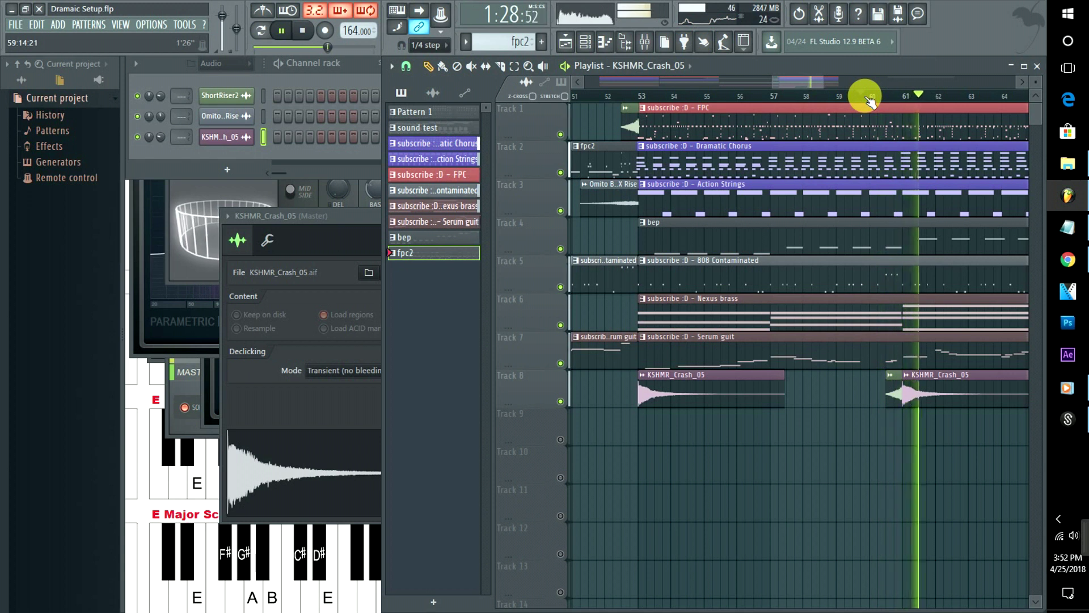
{"action": "key", "text": "space"}
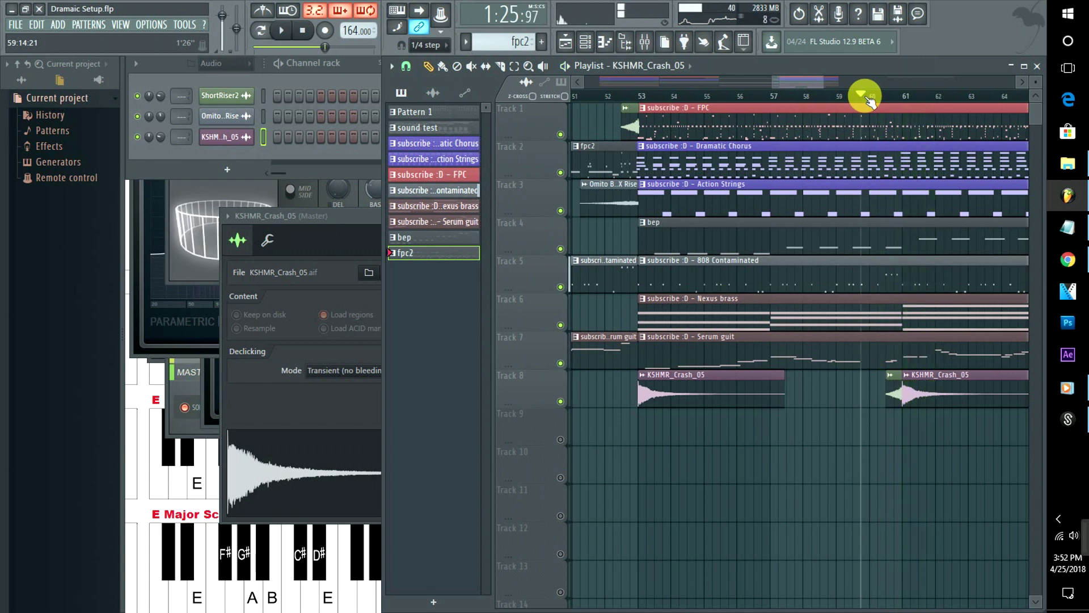
{"action": "key", "text": "ctrl+s"}
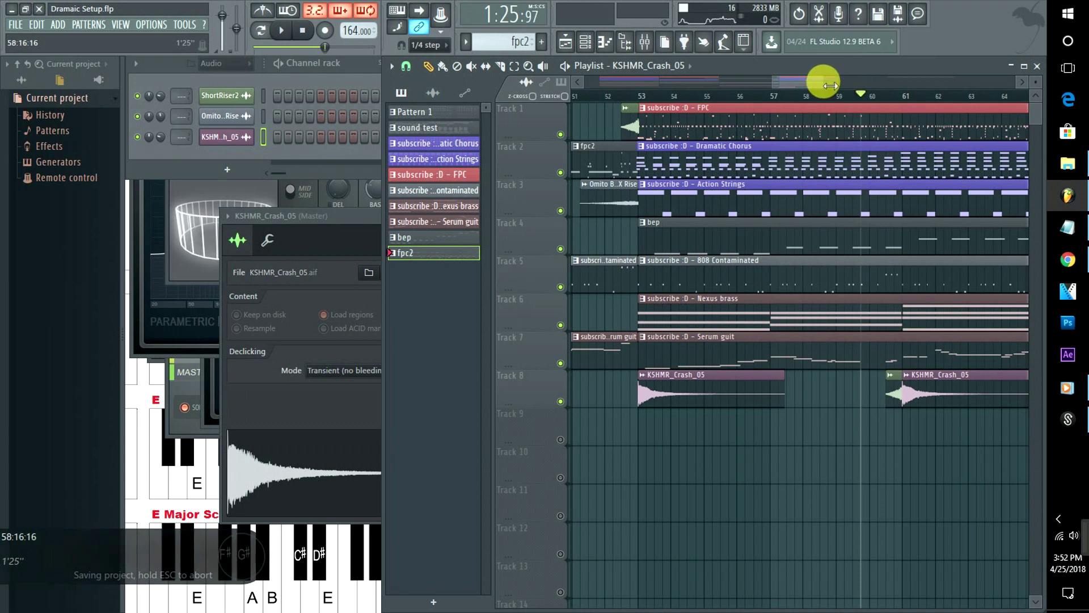
Review the song arrangement from the opening clips to the crash transitions, and set the playback position to bar 5
{"action": "scroll", "coordinate": [907, 97], "scroll_direction": "down", "scroll_amount": 3}
{"action": "left_click_drag", "start_coordinate": [896, 85], "coordinate": [696, 79]}
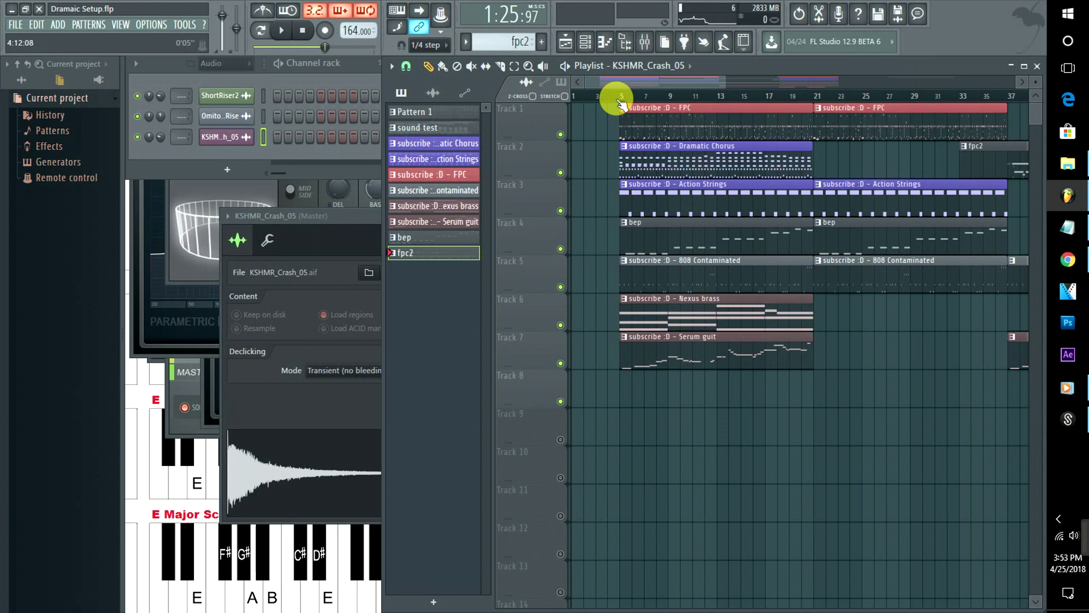
{"action": "left_click_drag", "start_coordinate": [632, 86], "coordinate": [802, 80]}
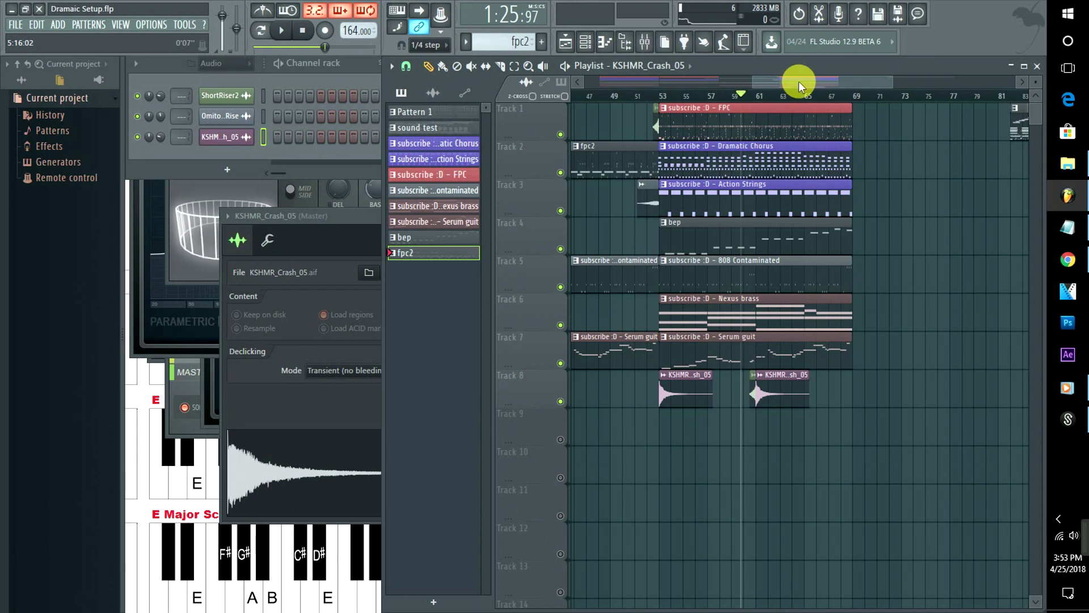
{"action": "left_click_drag", "start_coordinate": [799, 81], "coordinate": [620, 97]}
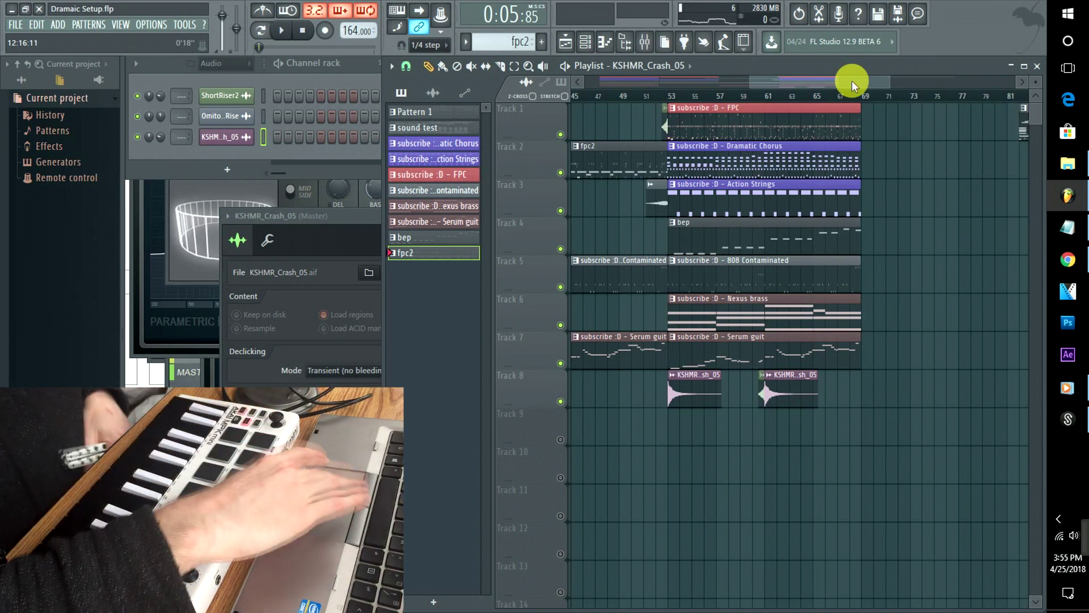
View the YouTube notifications and Creator Studio dashboard in Chrome, and switch back to FL Studio
{"action": "left_click", "coordinate": [1056, 251]}
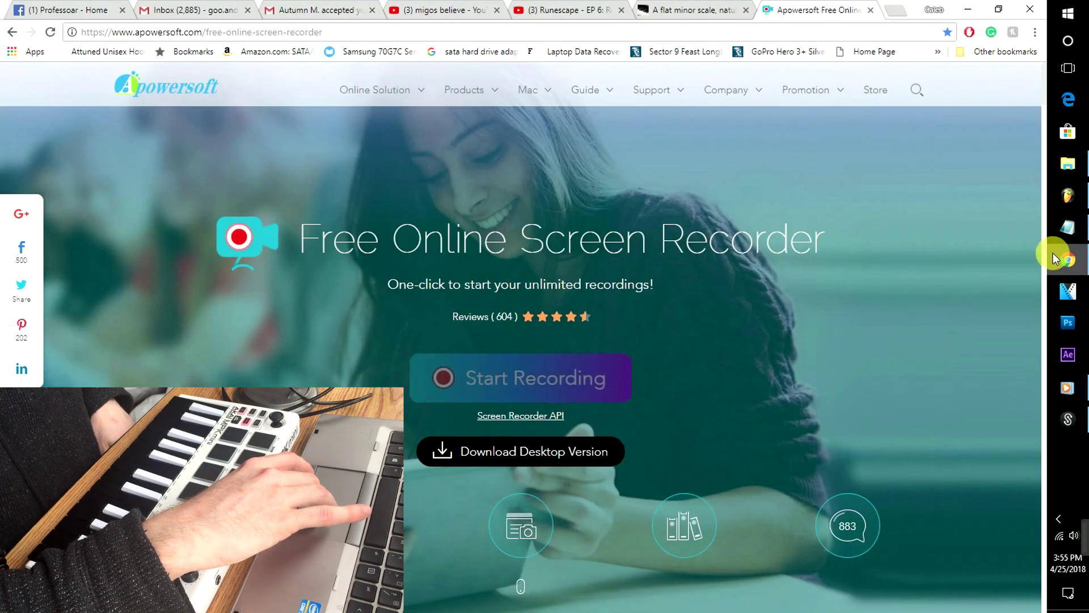
{"action": "left_click", "coordinate": [430, 9]}
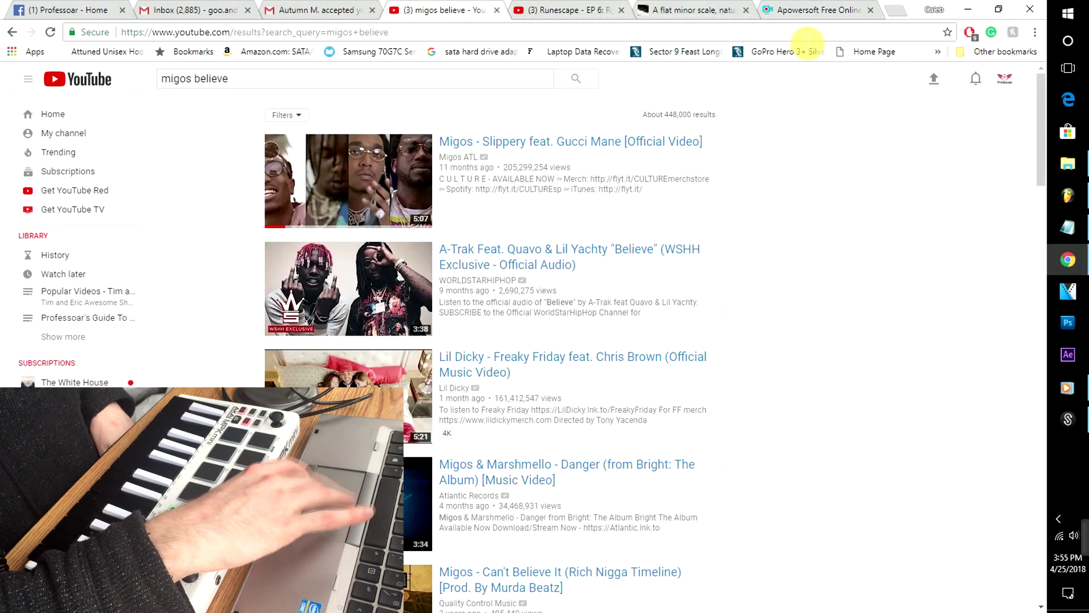
{"action": "left_click", "coordinate": [983, 81]}
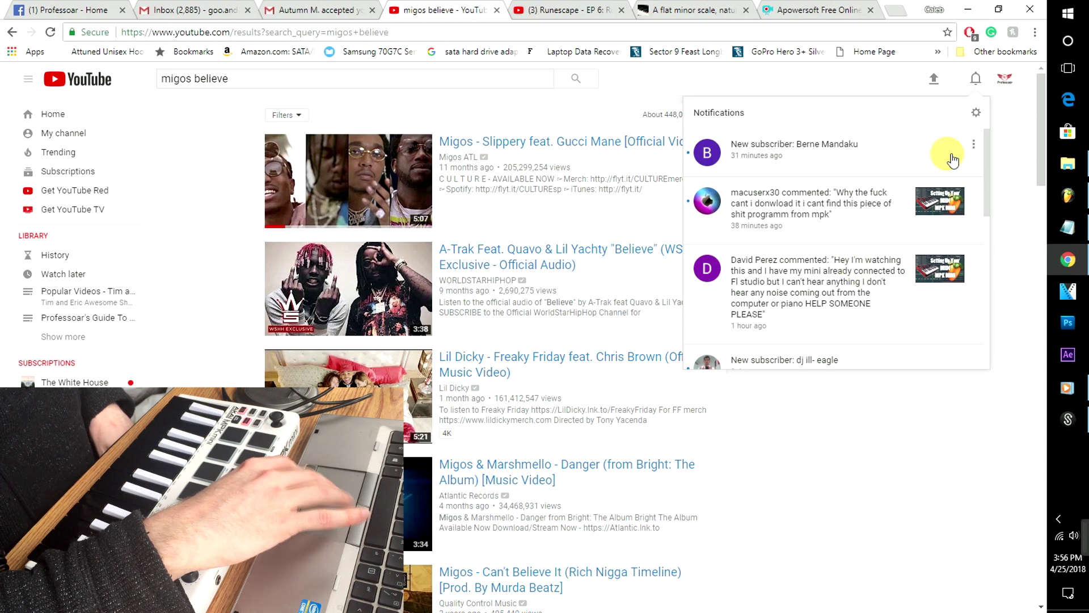
{"action": "left_click", "coordinate": [1004, 78]}
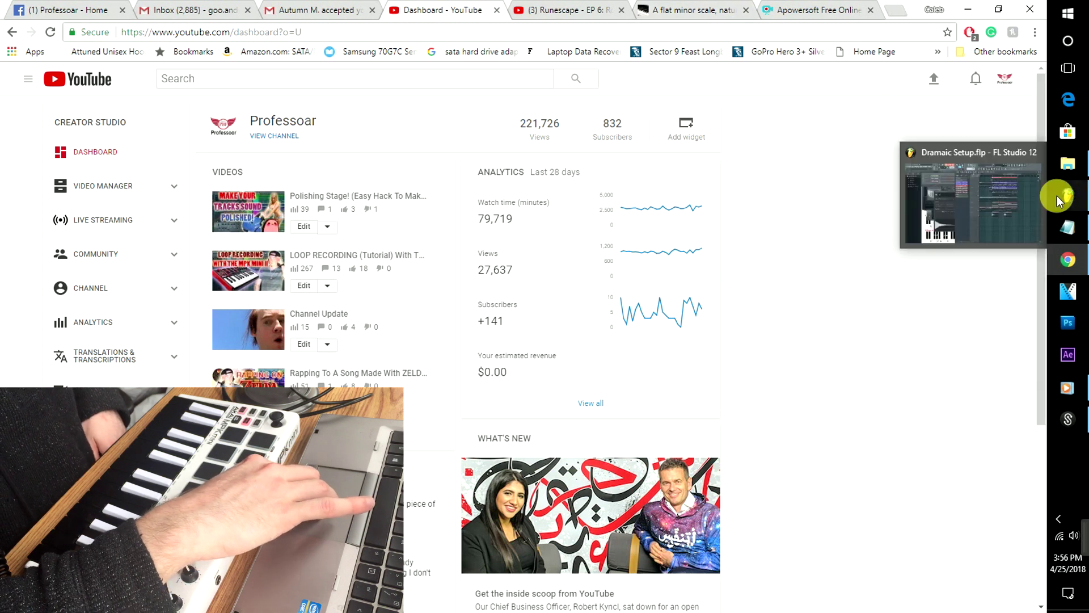
{"action": "left_click", "coordinate": [1058, 201]}
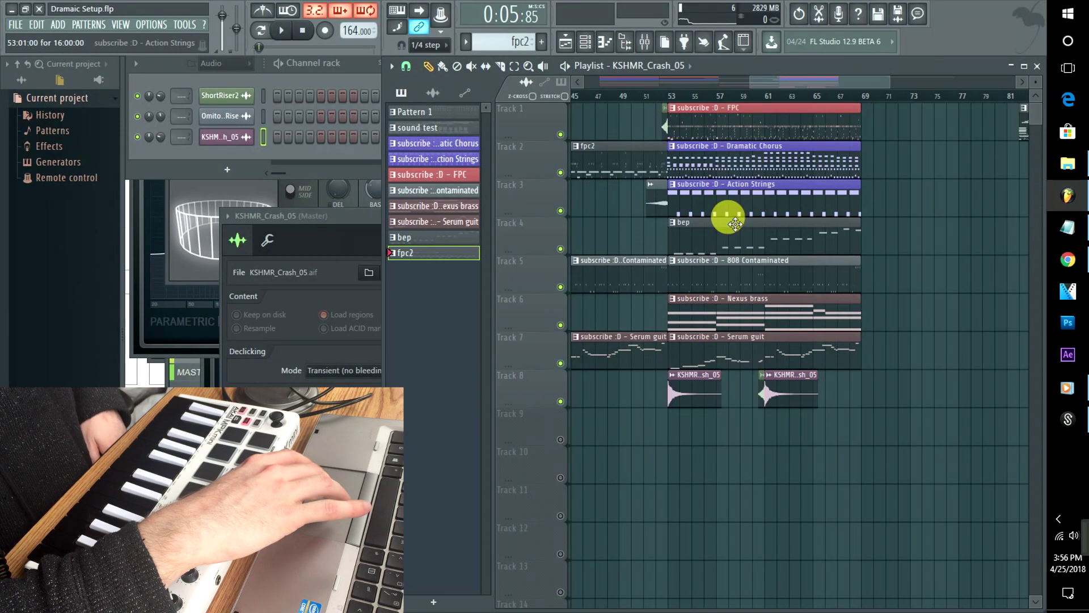